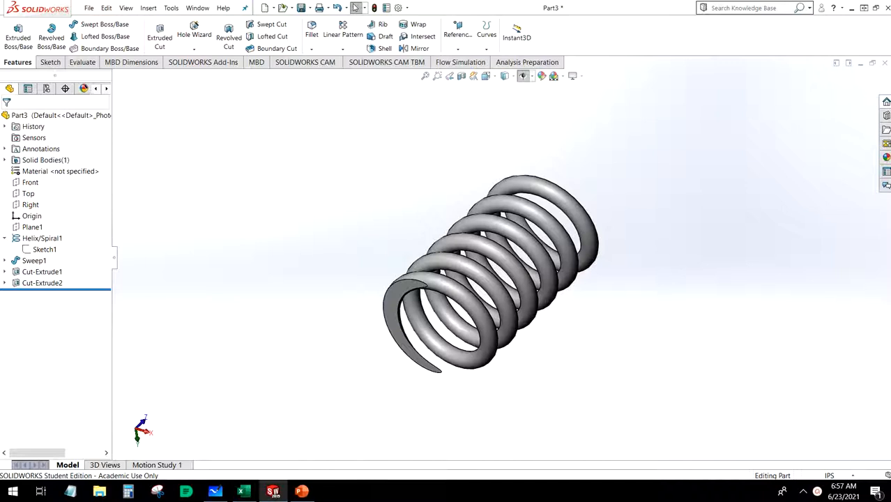
# Switch to Microsoft Whiteboard and draw a thick red vertical line labelled F for the front plane
pyautogui.moveTo(571, 273); pyautogui.dragTo(589, 253, button='middle')
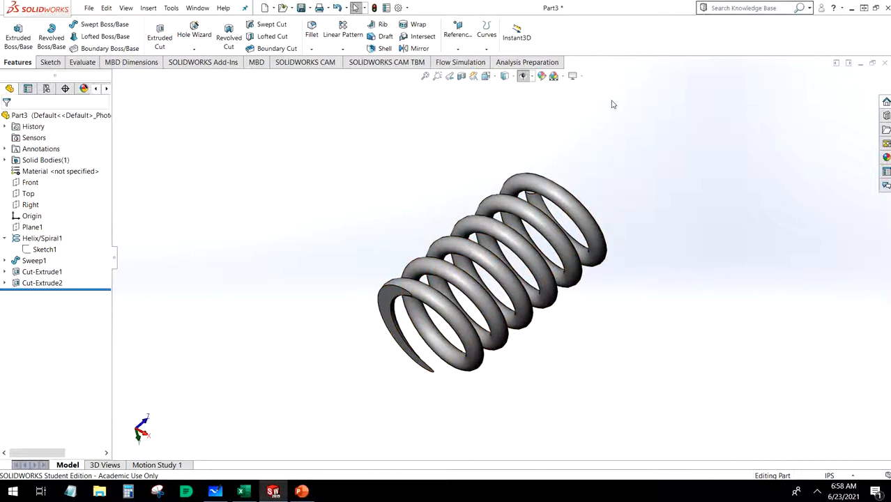
pyautogui.click(214, 491)
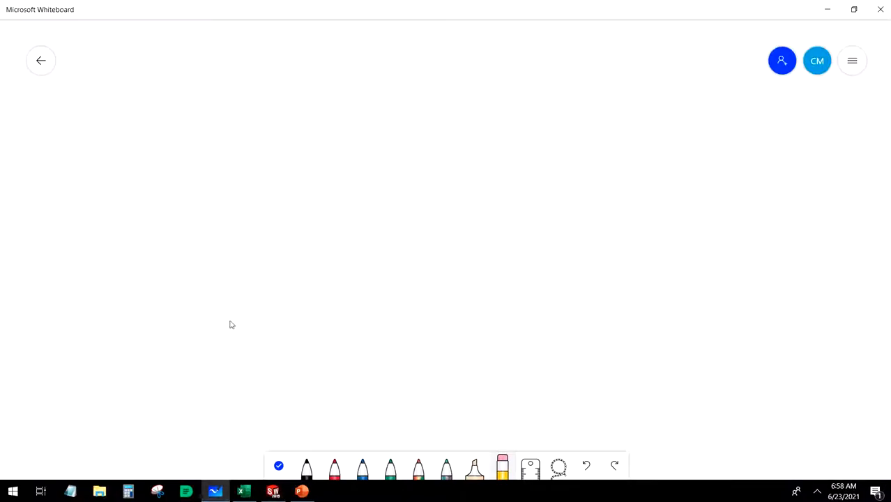
pyautogui.click(335, 467)
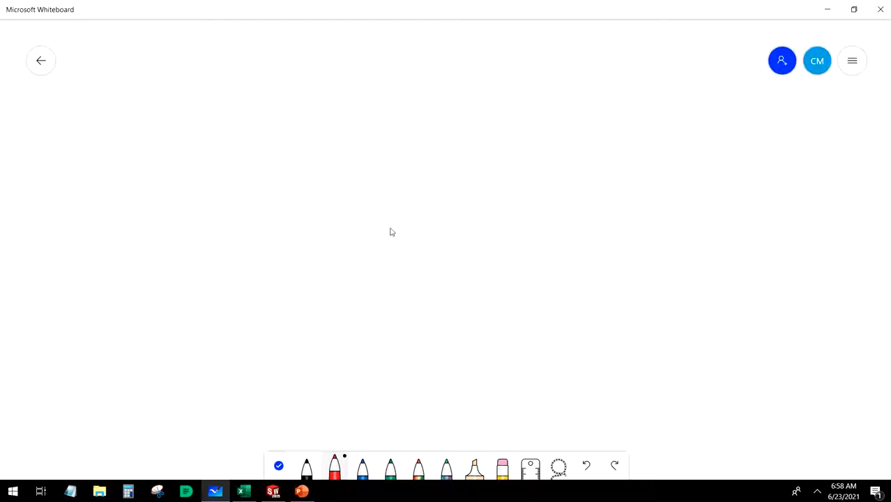
pyautogui.moveTo(359, 149)
pyautogui.mouseDown()
pyautogui.moveTo(358, 231)
pyautogui.moveTo(327, 371)
pyautogui.moveTo(327, 388)
pyautogui.moveTo(342, 167)
pyautogui.moveTo(347, 341)
pyautogui.moveTo(344, 145)
pyautogui.moveTo(345, 387)
pyautogui.mouseUp()
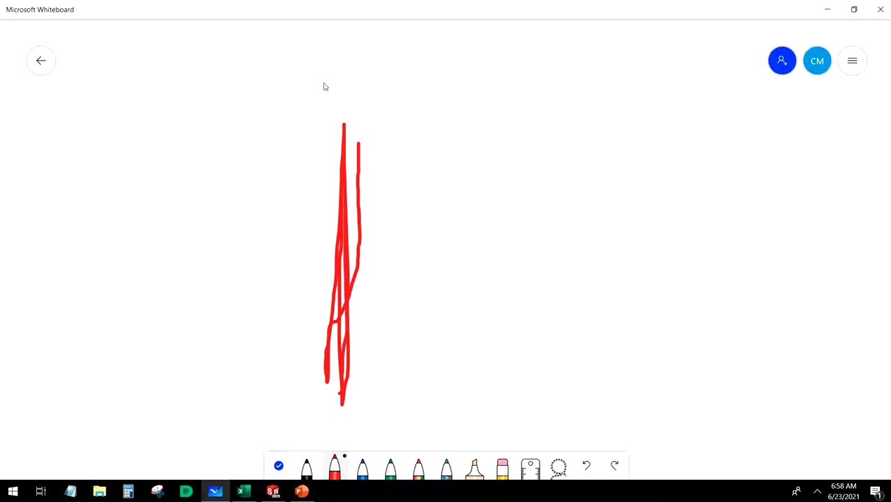
pyautogui.moveTo(324, 85)
pyautogui.mouseDown()
pyautogui.moveTo(334, 100)
pyautogui.moveTo(336, 66)
pyautogui.mouseUp()
pyautogui.moveTo(335, 100); pyautogui.dragTo(347, 82)
# Draw a blue vertical line to the right of the red F line and label it P1
pyautogui.click(363, 467)
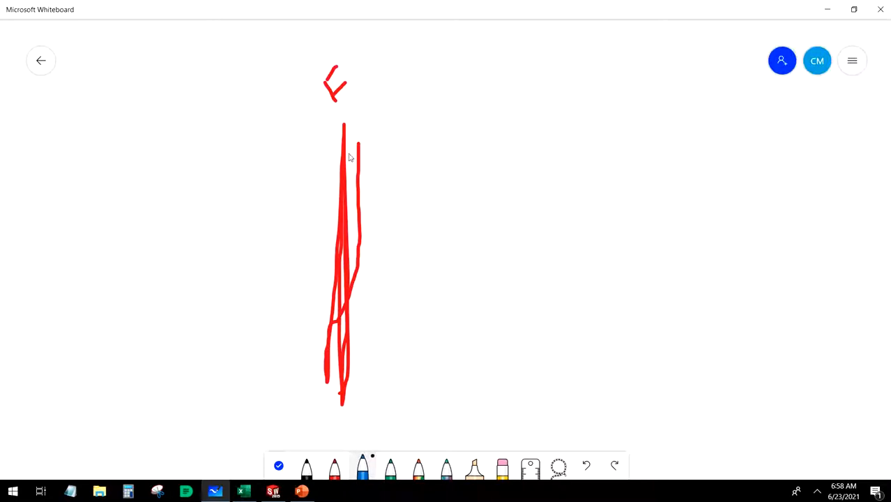
pyautogui.moveTo(610, 111); pyautogui.dragTo(599, 411)
pyautogui.moveTo(619, 82)
pyautogui.mouseDown()
pyautogui.moveTo(630, 119)
pyautogui.moveTo(631, 83)
pyautogui.moveTo(623, 87)
pyautogui.mouseUp()
pyautogui.moveTo(642, 96); pyautogui.dragTo(645, 115)
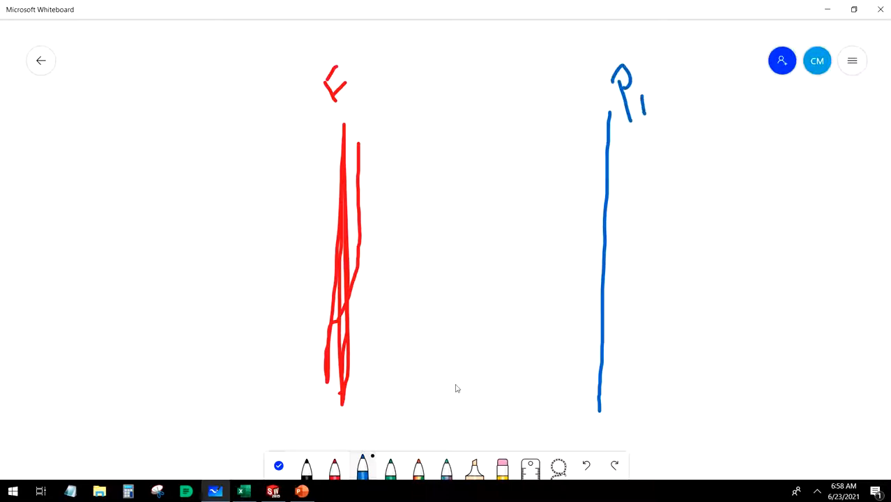
# Draw a green horizontal distance line between F and P1 and label it X
pyautogui.click(390, 467)
pyautogui.moveTo(381, 322); pyautogui.dragTo(577, 324)
pyautogui.moveTo(454, 287)
pyautogui.mouseDown()
pyautogui.moveTo(483, 308)
pyautogui.moveTo(461, 308)
pyautogui.mouseUp()
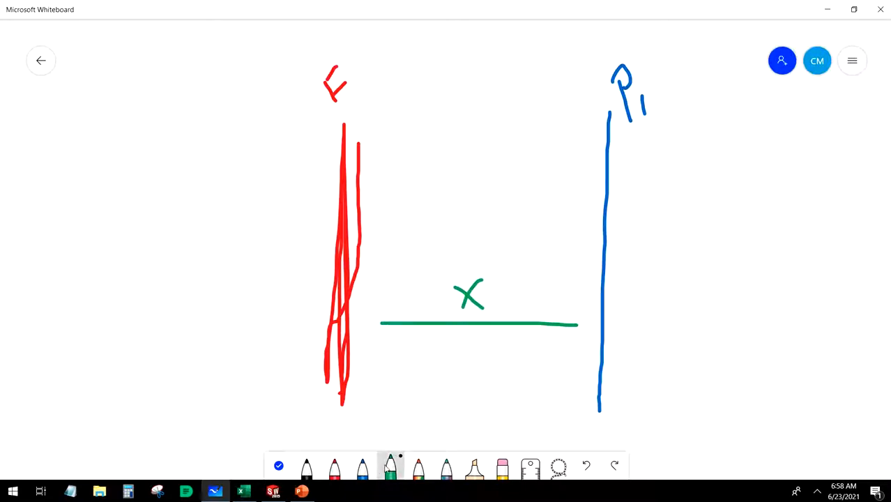
# Draw a blue vertical line labelled P2 to the left of F and mark the gap between them in green as 1"
pyautogui.click(362, 469)
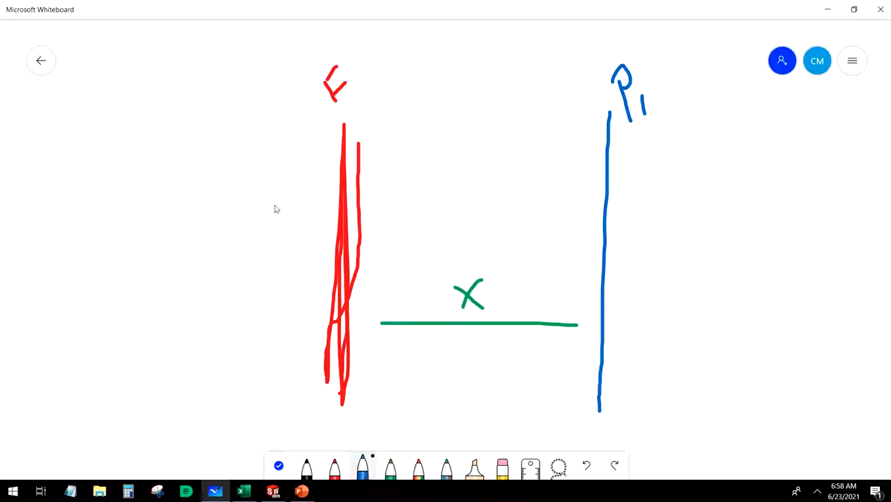
pyautogui.moveTo(201, 112); pyautogui.dragTo(212, 395)
pyautogui.moveTo(180, 67)
pyautogui.mouseDown()
pyautogui.moveTo(193, 95)
pyautogui.moveTo(191, 71)
pyautogui.moveTo(211, 81)
pyautogui.mouseUp()
pyautogui.click(392, 467)
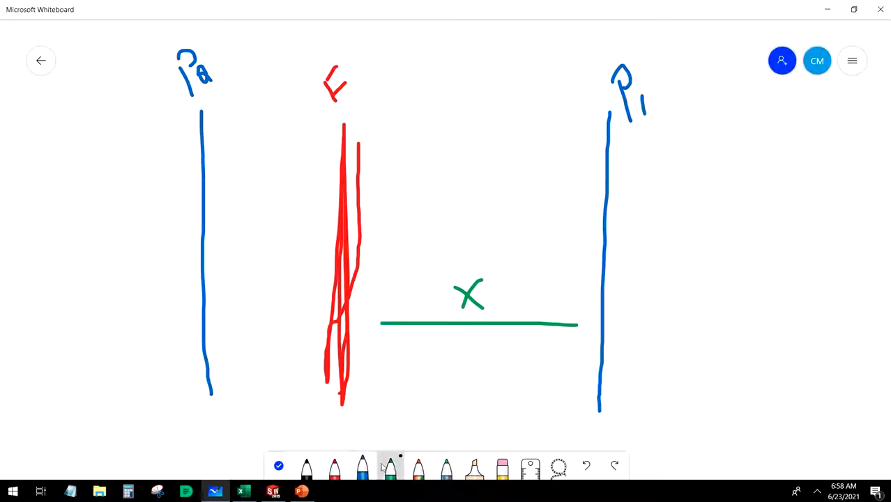
pyautogui.moveTo(208, 337); pyautogui.dragTo(294, 333)
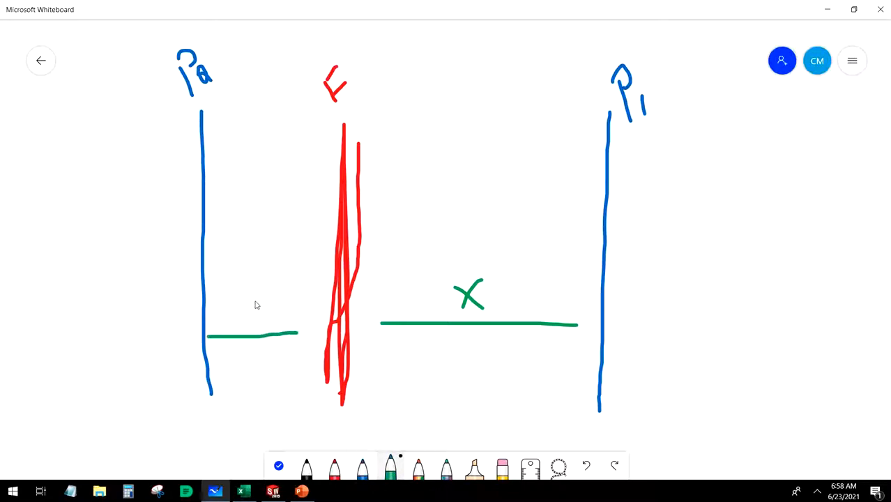
pyautogui.moveTo(255, 302)
pyautogui.mouseDown()
pyautogui.moveTo(260, 320)
pyautogui.moveTo(265, 296)
pyautogui.moveTo(273, 297)
pyautogui.mouseUp()
# Sketch a black spring coil running from P2 to beyond P1 and circle its starting end in green
pyautogui.click(311, 473)
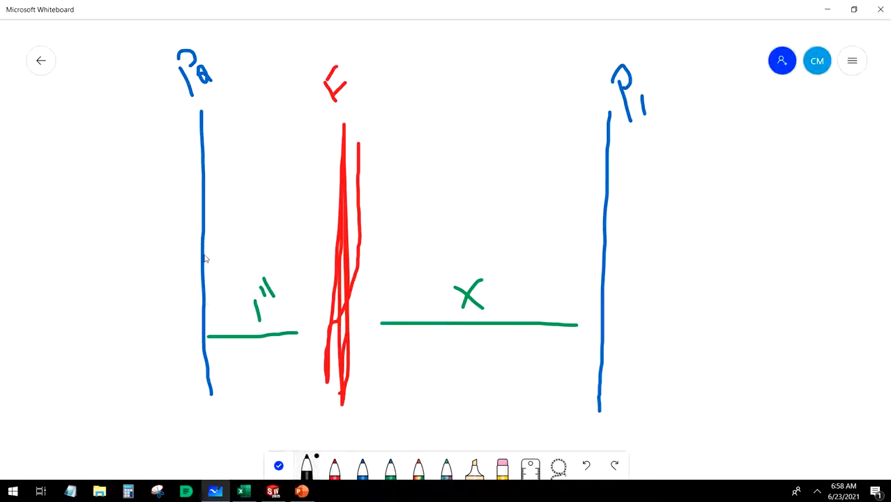
pyautogui.moveTo(204, 258)
pyautogui.mouseDown()
pyautogui.moveTo(174, 219)
pyautogui.moveTo(246, 247)
pyautogui.moveTo(252, 181)
pyautogui.moveTo(272, 221)
pyautogui.moveTo(329, 262)
pyautogui.moveTo(418, 192)
pyautogui.moveTo(546, 199)
pyautogui.moveTo(628, 188)
pyautogui.moveTo(686, 197)
pyautogui.moveTo(703, 241)
pyautogui.mouseUp()
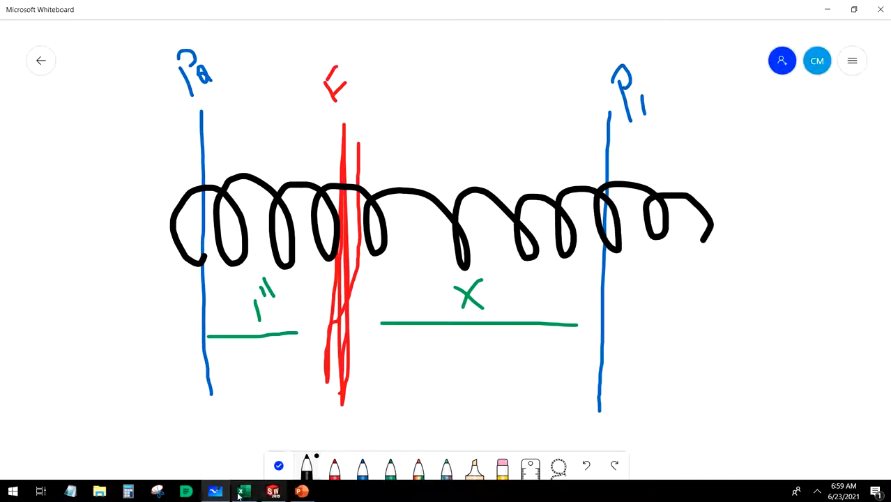
pyautogui.click(363, 468)
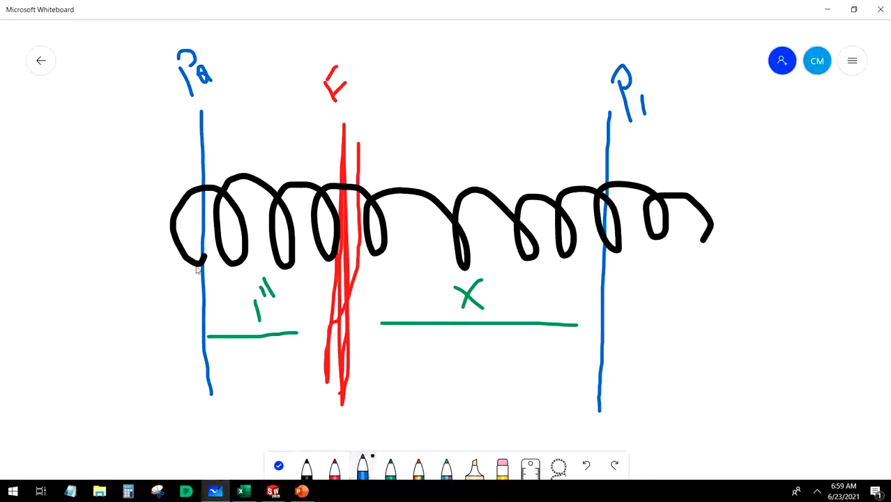
pyautogui.click(390, 468)
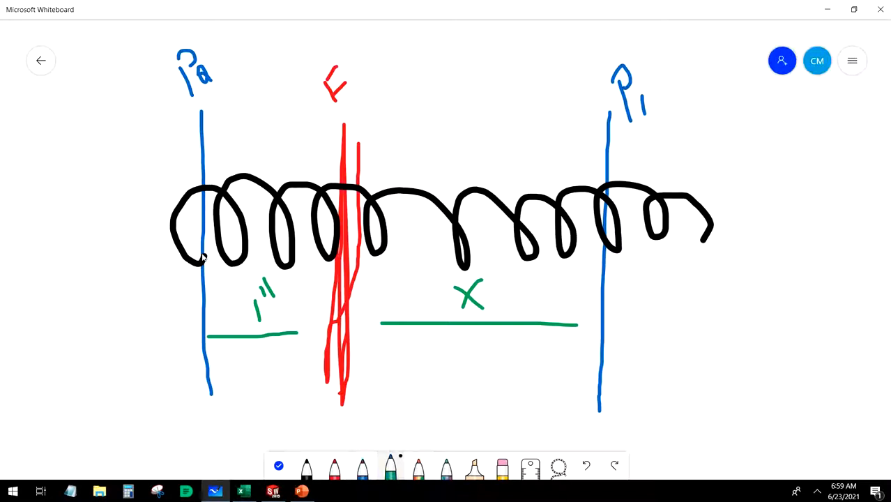
pyautogui.moveTo(203, 245)
pyautogui.mouseDown()
pyautogui.moveTo(200, 255)
pyautogui.moveTo(221, 261)
pyautogui.moveTo(207, 247)
pyautogui.mouseUp()
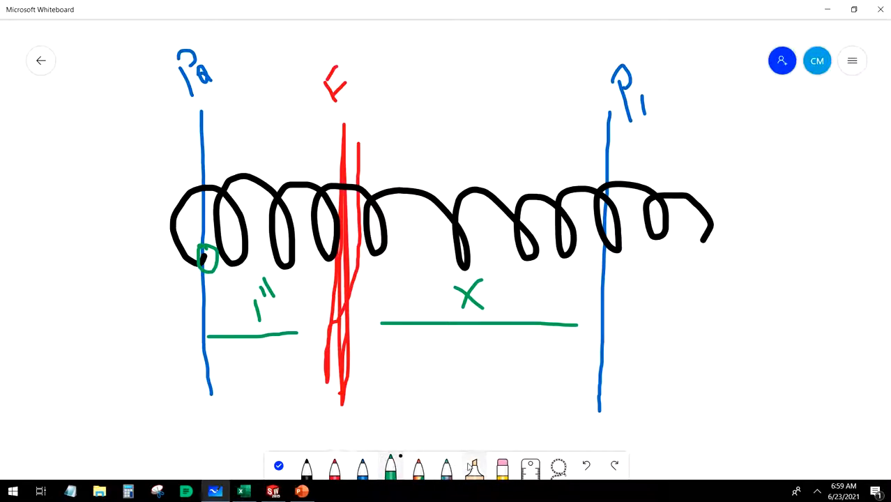
# Erase the coil portions beyond P1 and on the P2 side of F to illustrate the trimmed spring ends
pyautogui.click(502, 467)
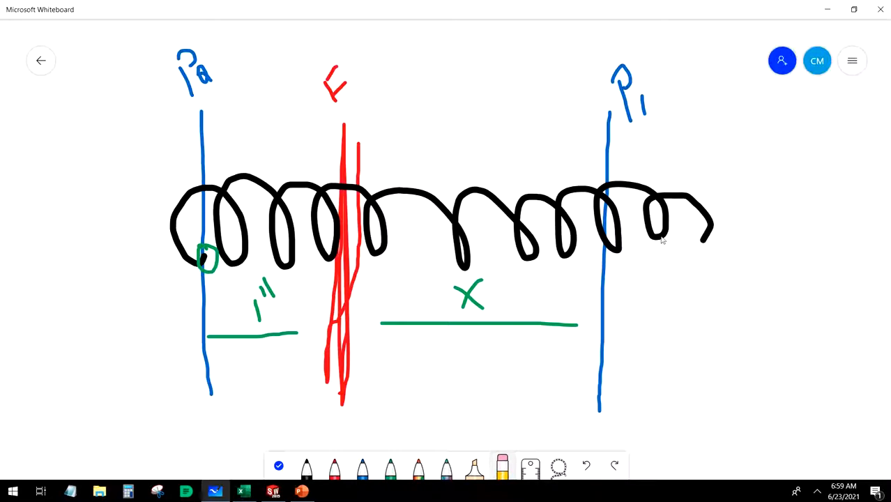
pyautogui.moveTo(625, 261)
pyautogui.mouseDown()
pyautogui.moveTo(622, 175)
pyautogui.moveTo(652, 236)
pyautogui.moveTo(664, 177)
pyautogui.moveTo(700, 205)
pyautogui.moveTo(714, 240)
pyautogui.mouseUp()
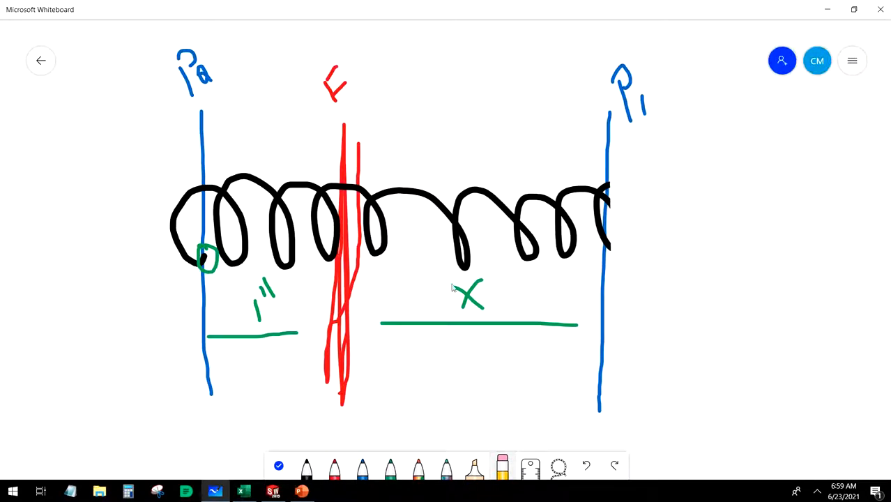
pyautogui.moveTo(304, 257)
pyautogui.mouseDown()
pyautogui.moveTo(319, 213)
pyautogui.moveTo(280, 221)
pyautogui.moveTo(219, 205)
pyautogui.moveTo(183, 173)
pyautogui.mouseUp()
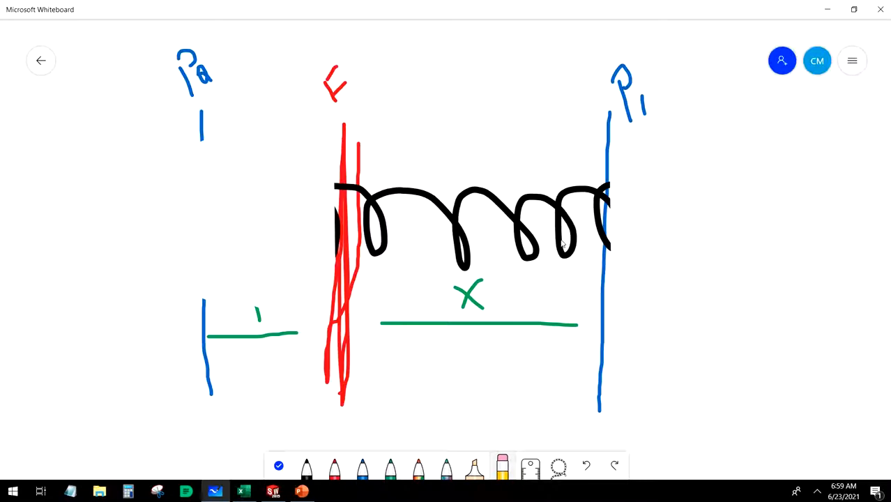
# Return to SOLIDWORKS and create a new part document
pyautogui.click(827, 10)
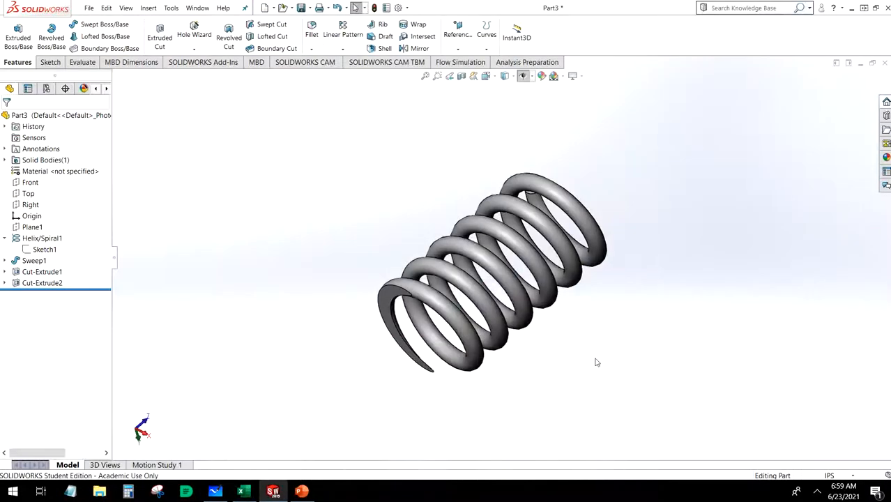
pyautogui.moveTo(587, 363); pyautogui.dragTo(588, 333, button='middle')
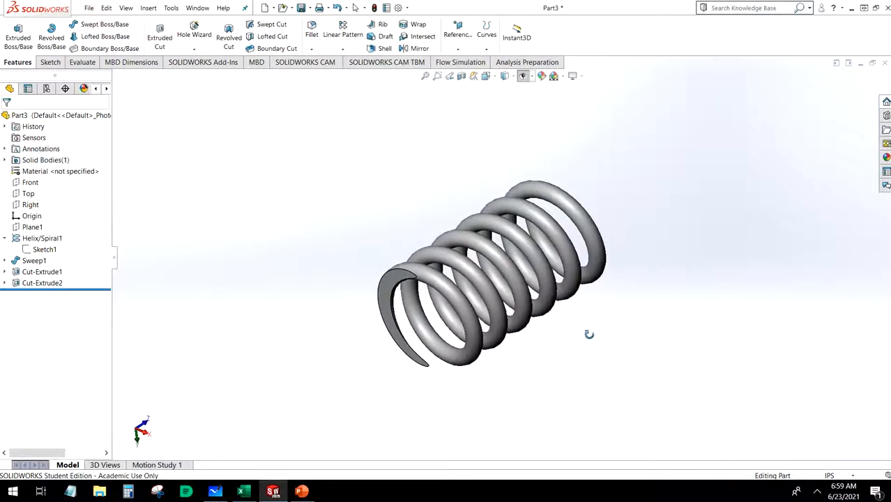
pyautogui.click(88, 8)
pyautogui.click(382, 312)
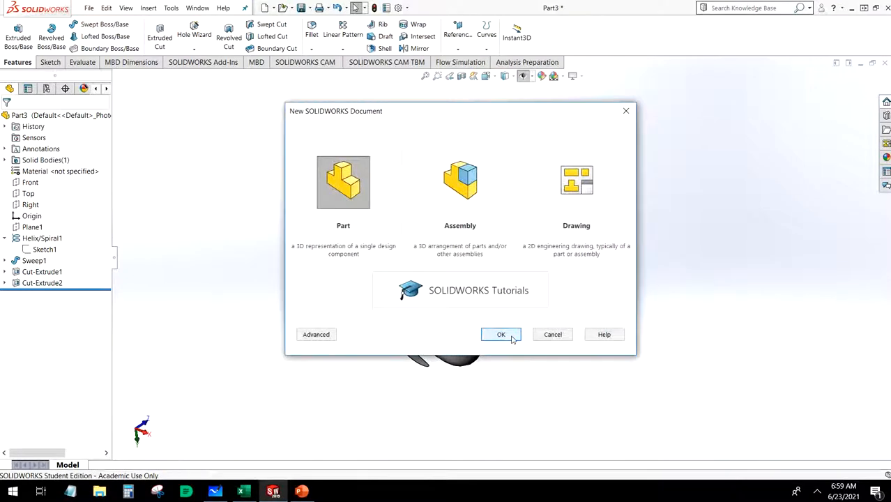
pyautogui.click(510, 336)
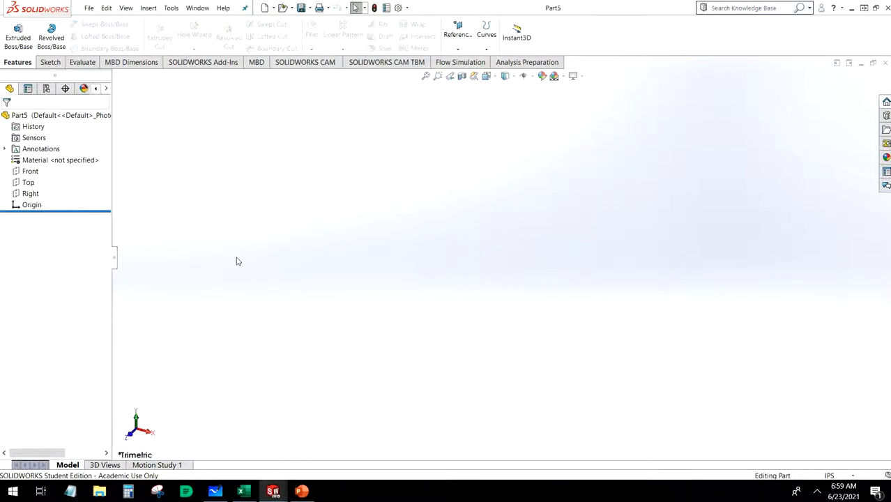
# Create a reference plane offset 6 in behind the Front plane, with the offset flipped
pyautogui.click(31, 172)
pyautogui.moveTo(455, 303); pyautogui.dragTo(422, 310, button='middle')
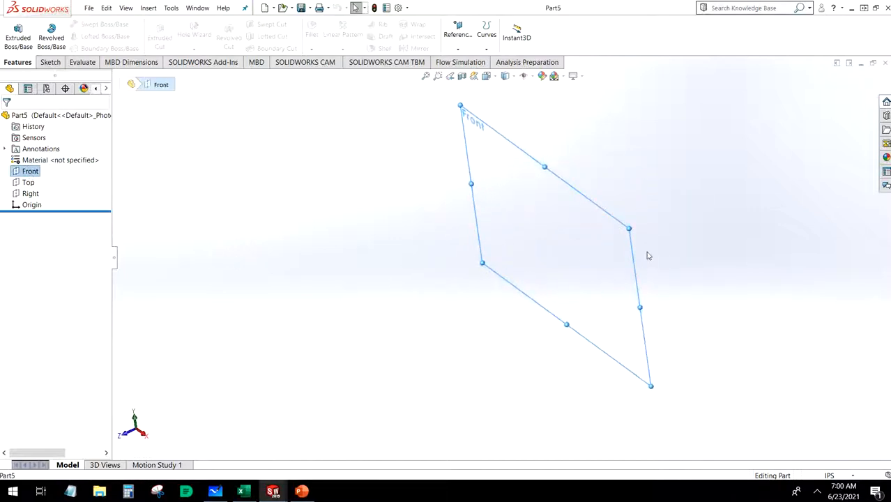
pyautogui.keyDown('ctrl'); pyautogui.moveTo(639, 255); pyautogui.dragTo(786, 187); pyautogui.keyUp('ctrl')
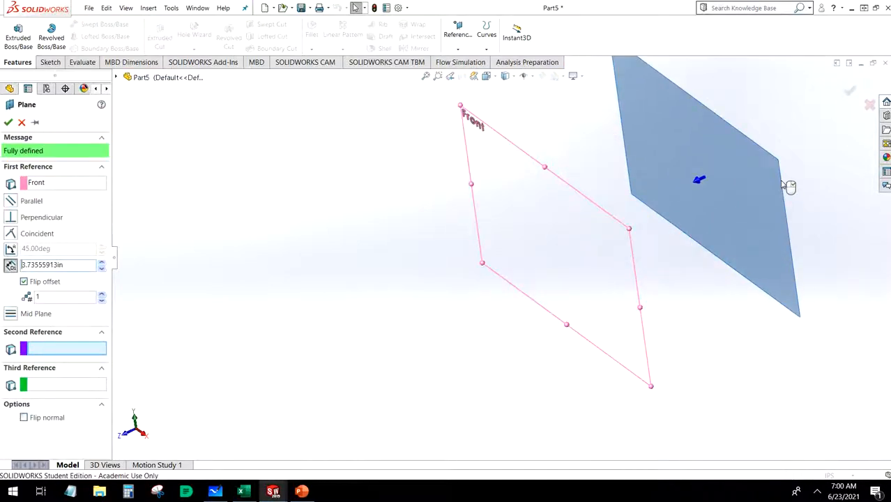
pyautogui.click(72, 265)
pyautogui.moveTo(73, 265); pyautogui.dragTo(32, 265)
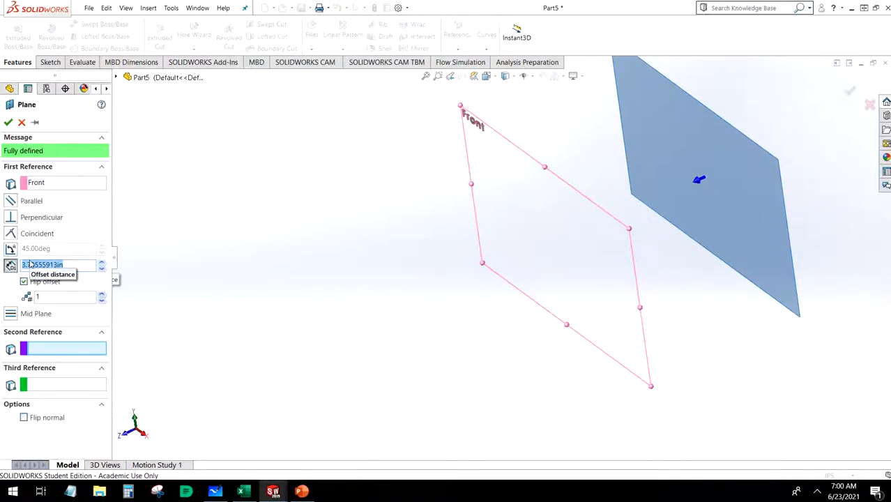
pyautogui.write('6')
pyautogui.press('Return')
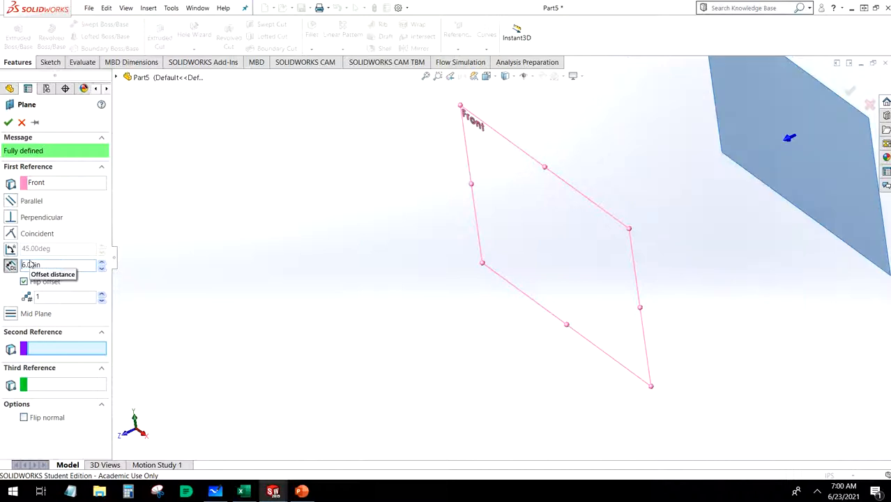
pyautogui.scroll(2, 652, 207)
pyautogui.scroll(-2, 659, 155)
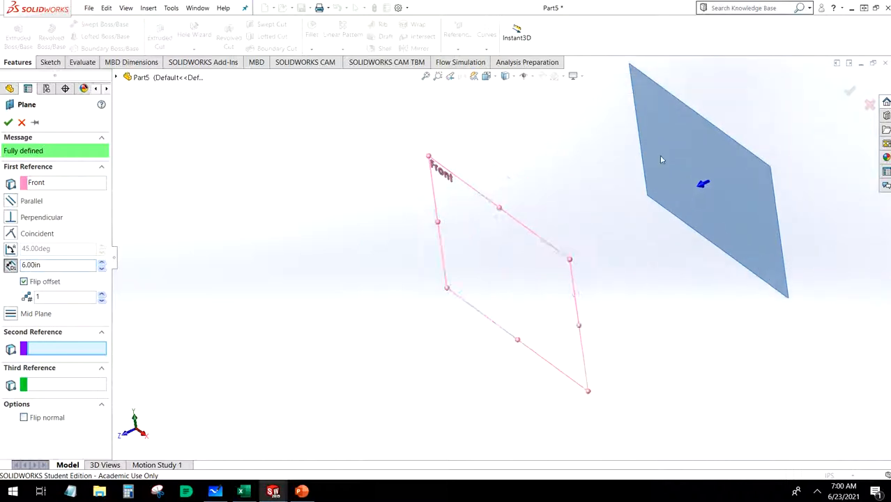
pyautogui.scroll(1, 655, 124)
pyautogui.scroll(1, 653, 146)
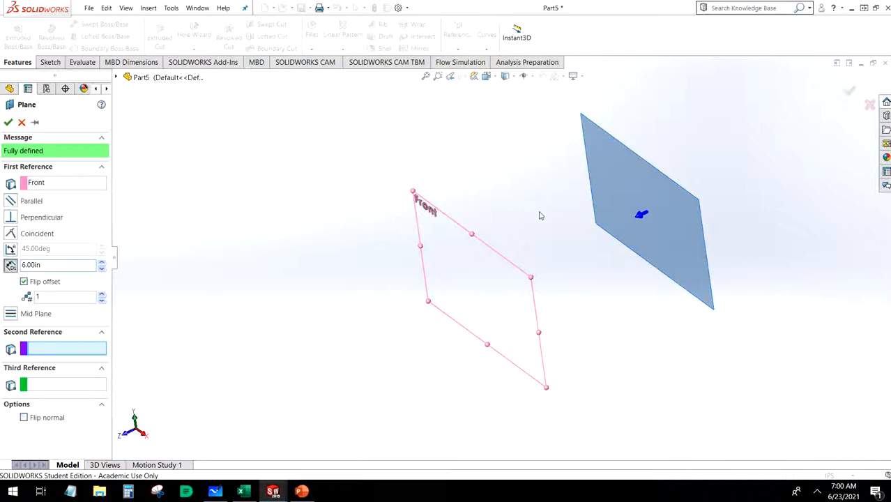
pyautogui.moveTo(539, 215); pyautogui.dragTo(543, 189, button='middle')
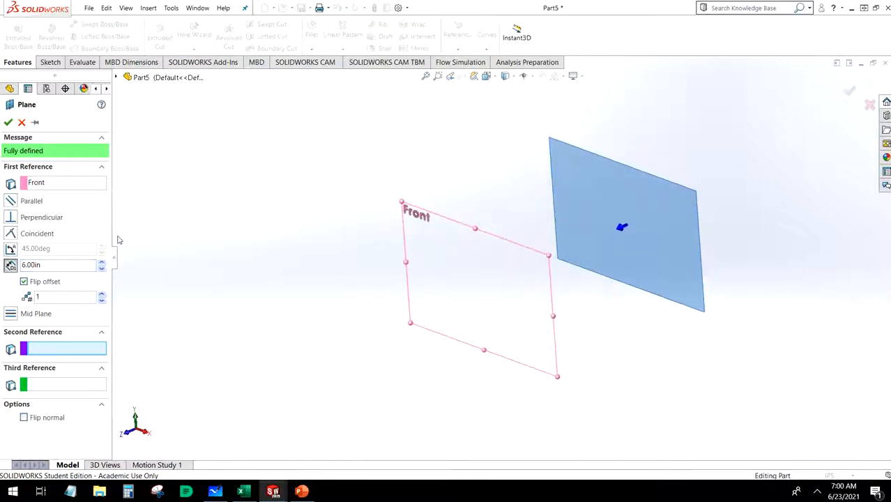
pyautogui.click(8, 122)
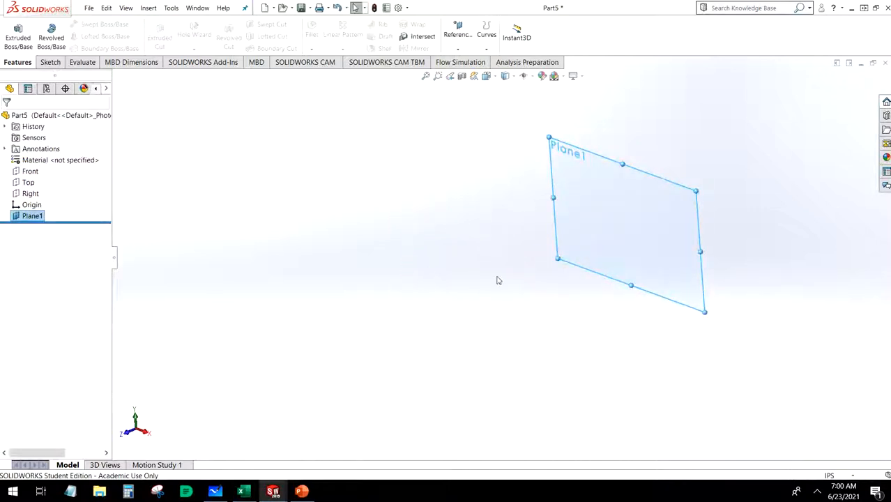
pyautogui.click(359, 309)
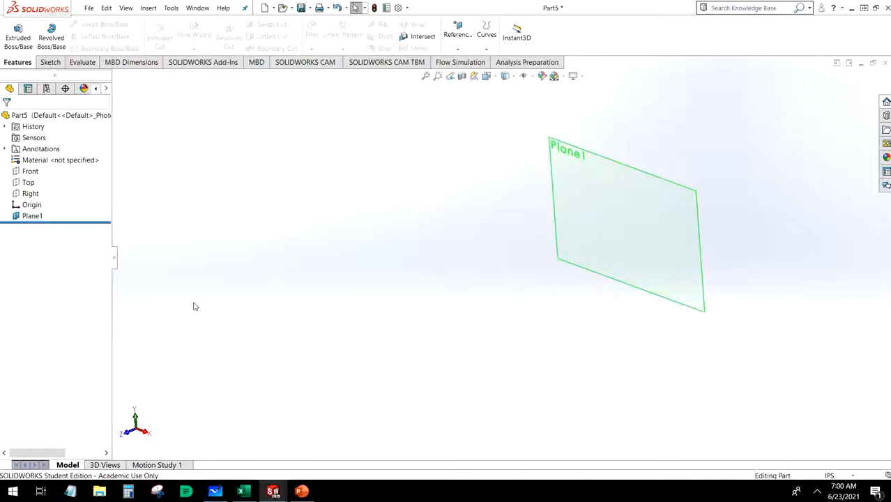
# Create a second reference plane offset 1 in from the Front plane, on the side opposite the first plane
pyautogui.click(32, 171)
pyautogui.moveTo(473, 323); pyautogui.dragTo(457, 338, button='middle')
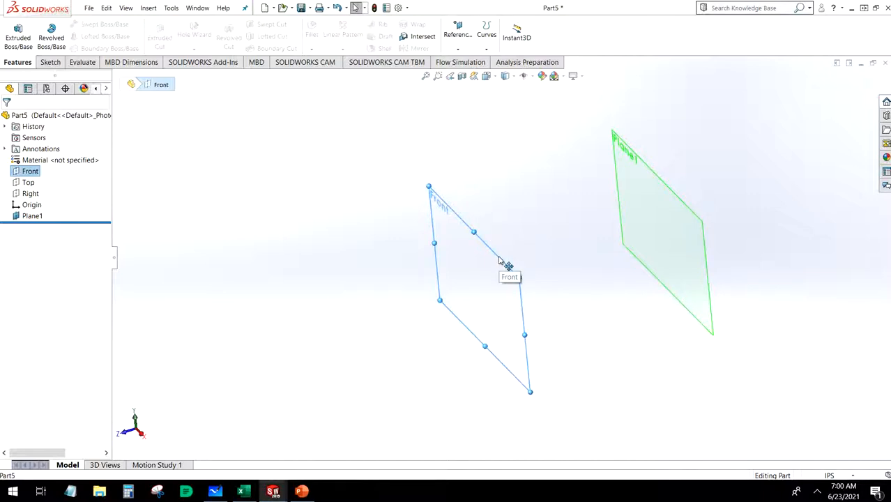
pyautogui.moveTo(507, 265)
pyautogui.keyDown('ctrl'); pyautogui.mouseDown()
pyautogui.moveTo(449, 295)
pyautogui.moveTo(384, 312)
pyautogui.moveTo(411, 311)
pyautogui.mouseUp(); pyautogui.keyUp('ctrl')
pyautogui.click(82, 268)
pyautogui.moveTo(21, 265); pyautogui.dragTo(76, 271)
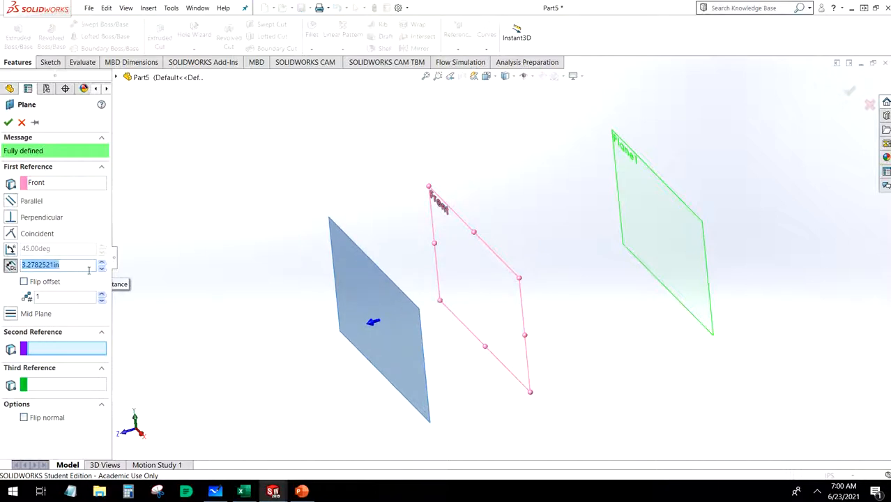
pyautogui.write('1')
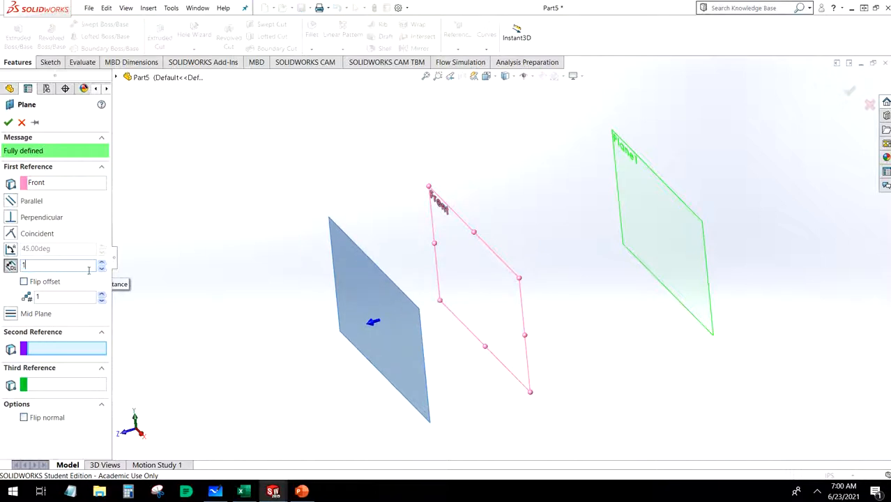
pyautogui.click(7, 122)
pyautogui.click(280, 212)
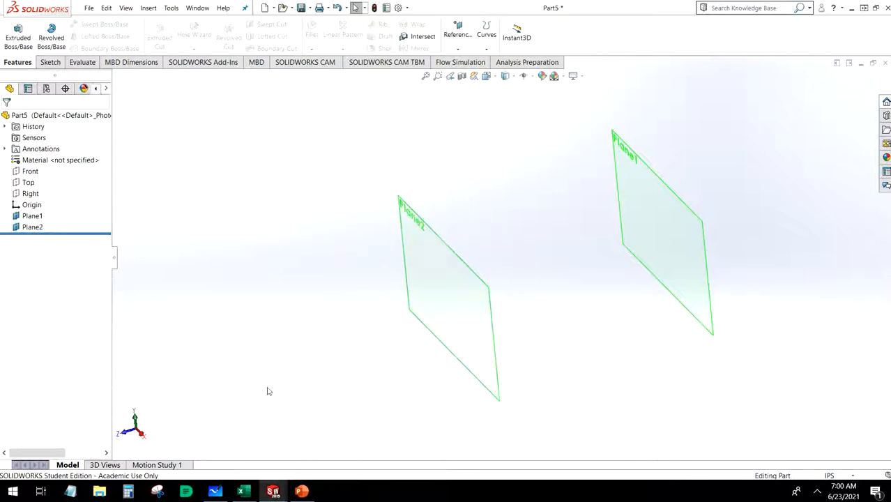
# Start a sketch on the plane 1 in from Front and draw an origin-centred circle with a radius of about 1.99 in
pyautogui.click(31, 172)
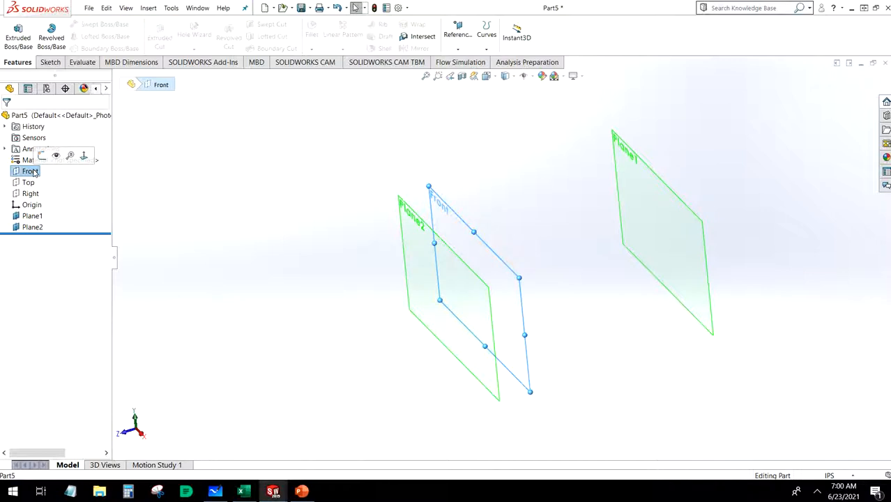
pyautogui.click(328, 277)
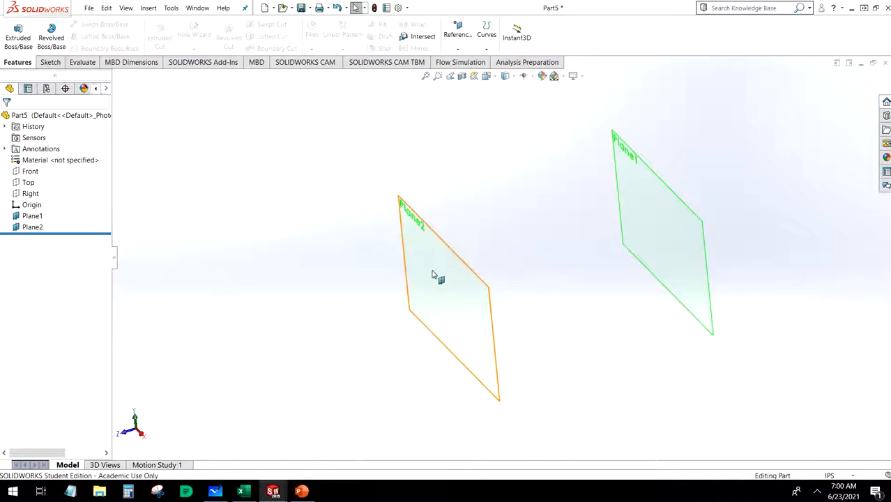
pyautogui.click(433, 279)
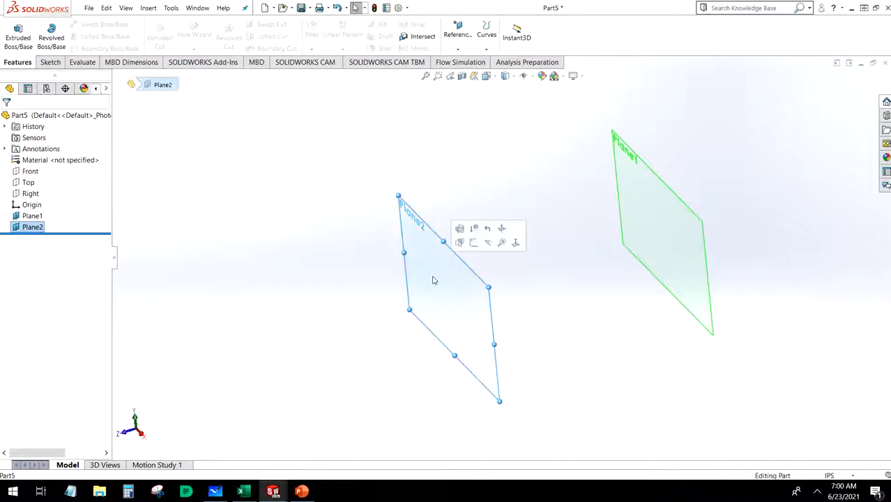
pyautogui.click(474, 243)
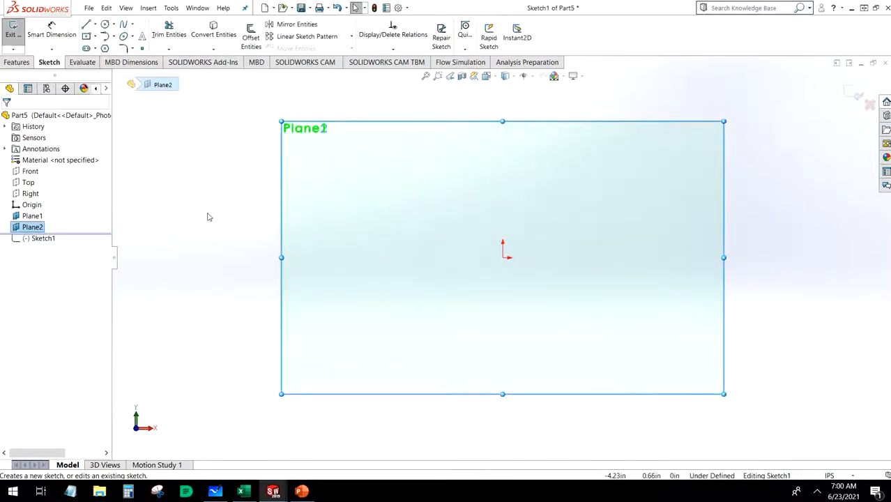
pyautogui.click(181, 183)
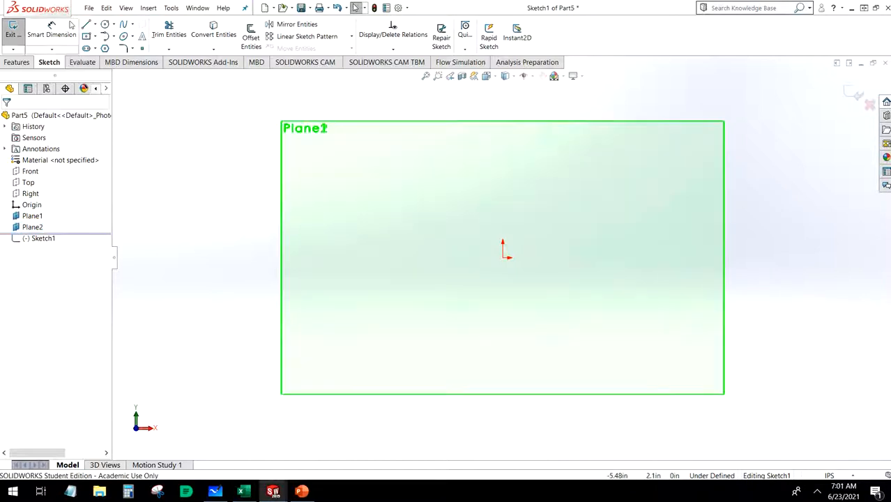
pyautogui.click(105, 25)
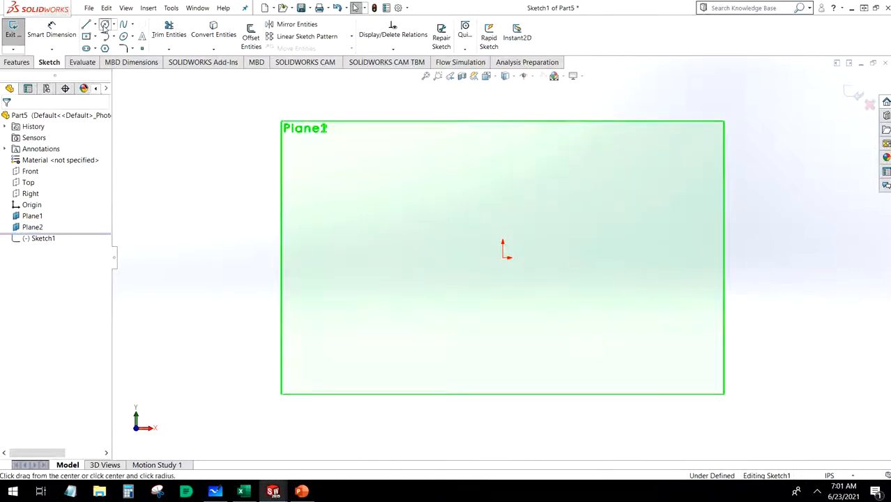
pyautogui.click(502, 257)
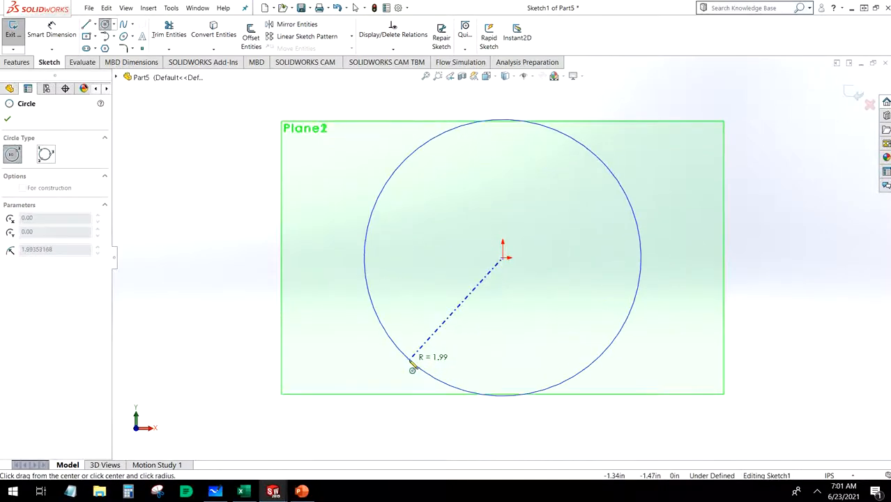
pyautogui.click(412, 370)
# Dimension the circle's diameter as 3.25 in
pyautogui.click(48, 37)
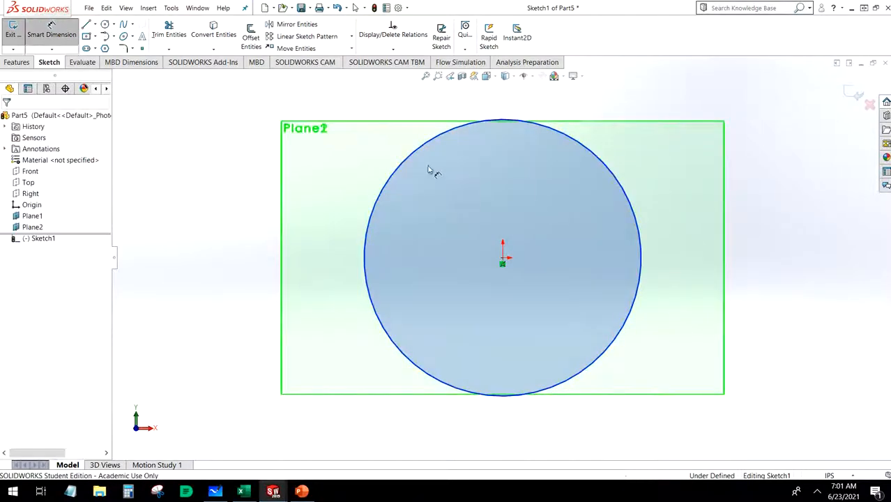
pyautogui.click(382, 193)
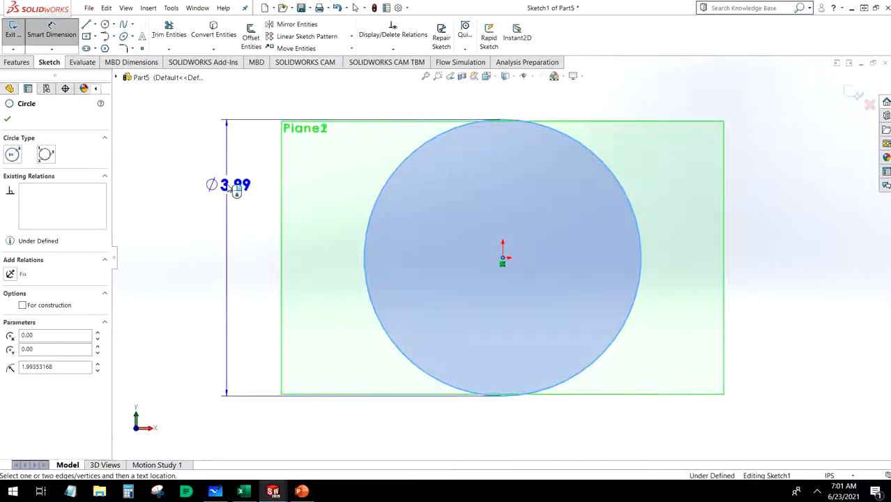
pyautogui.click(202, 197)
pyautogui.click(262, 235)
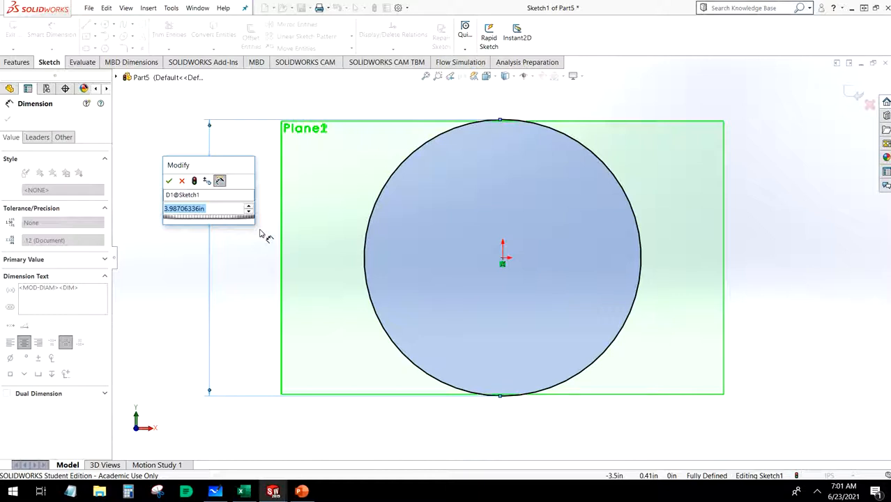
pyautogui.write('3.25')
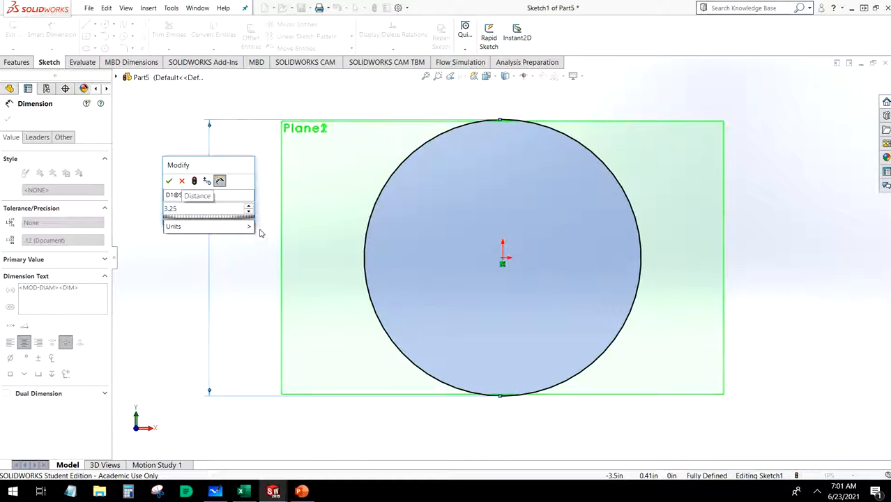
pyautogui.press('Return')
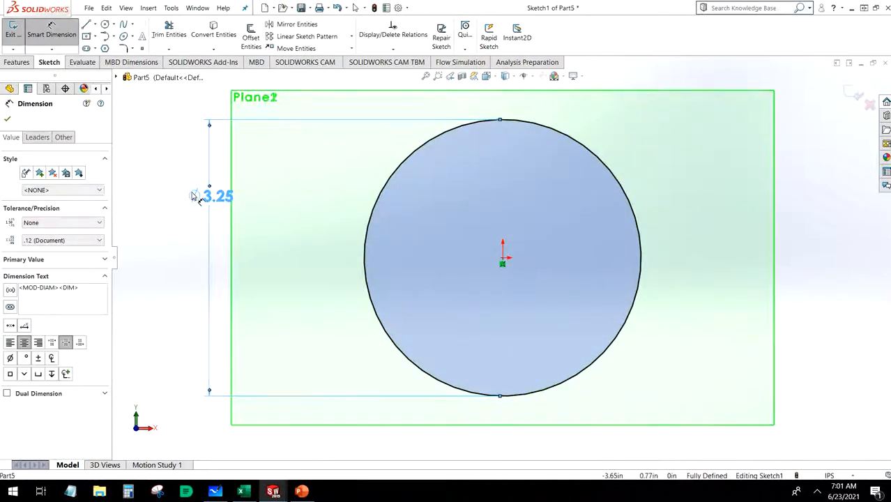
pyautogui.scroll(1, 480, 214)
pyautogui.moveTo(540, 256); pyautogui.dragTo(490, 326, button='middle')
pyautogui.rightClick(490, 326)
pyautogui.click(279, 237)
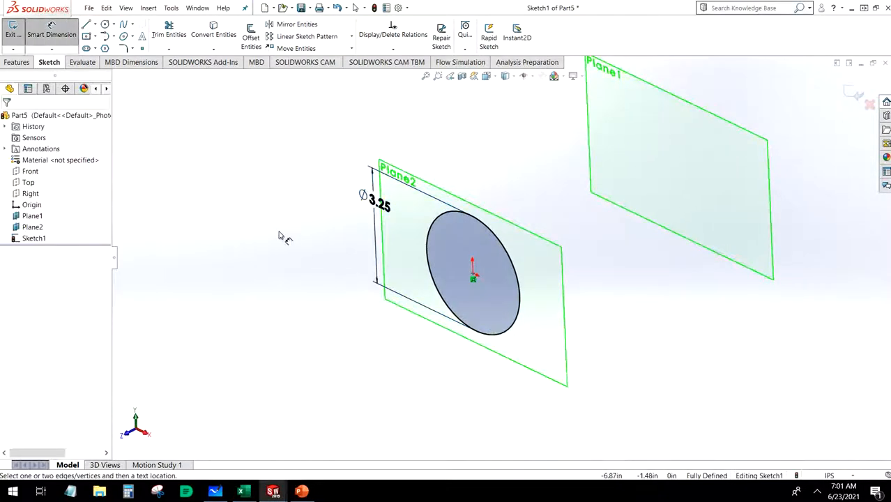
# Start a helix from the circle, defined by height and pitch, and set its height to 8 in
pyautogui.click(16, 63)
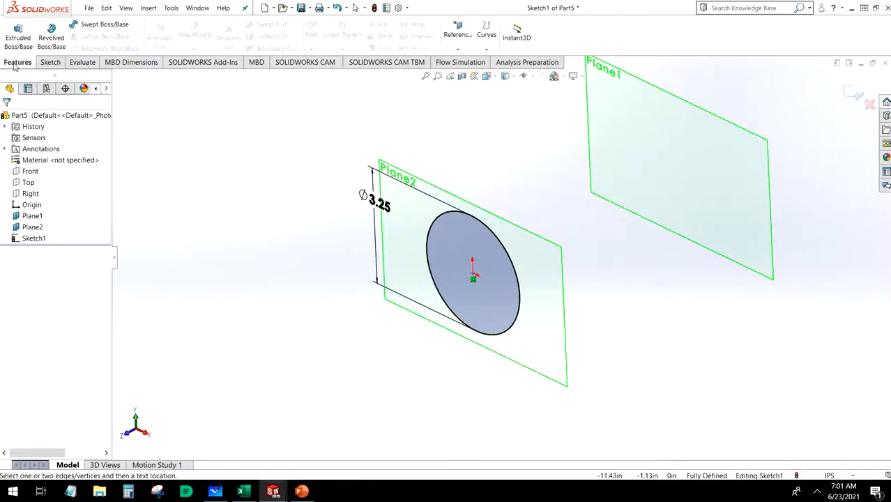
pyautogui.click(490, 34)
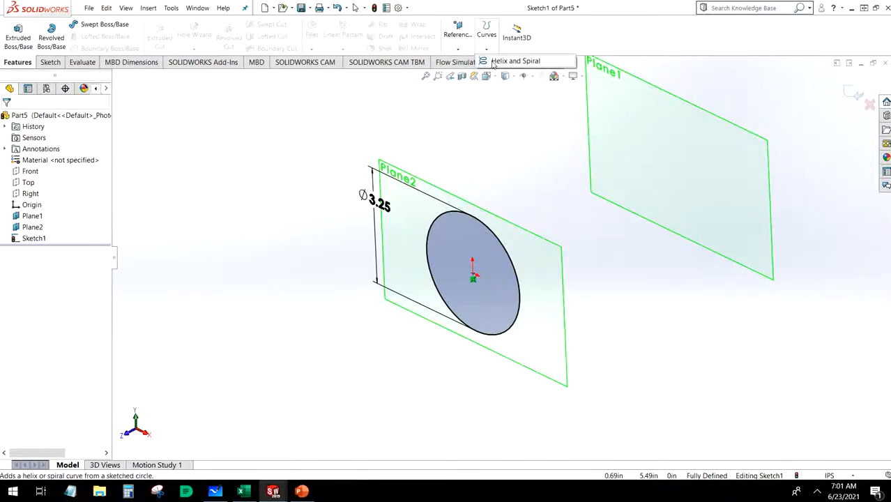
pyautogui.click(515, 62)
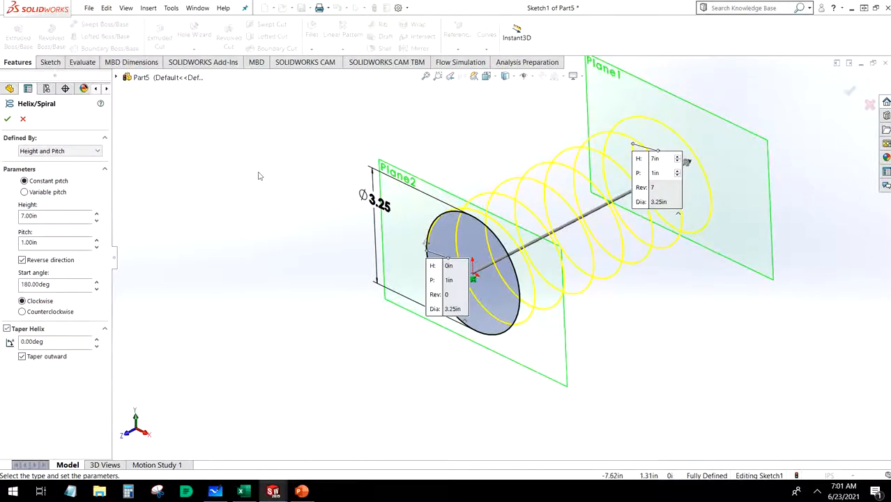
pyautogui.moveTo(332, 193); pyautogui.dragTo(273, 319, button='middle')
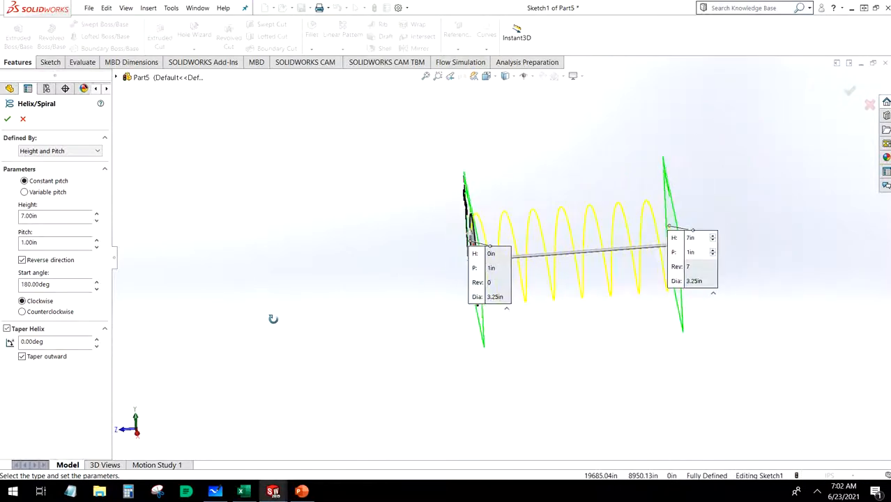
pyautogui.scroll(-4, 715, 249)
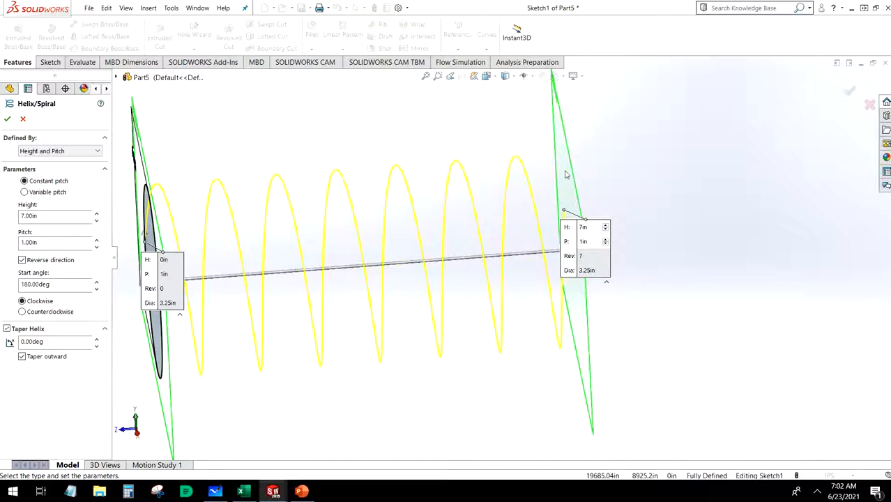
pyautogui.doubleClick(52, 216)
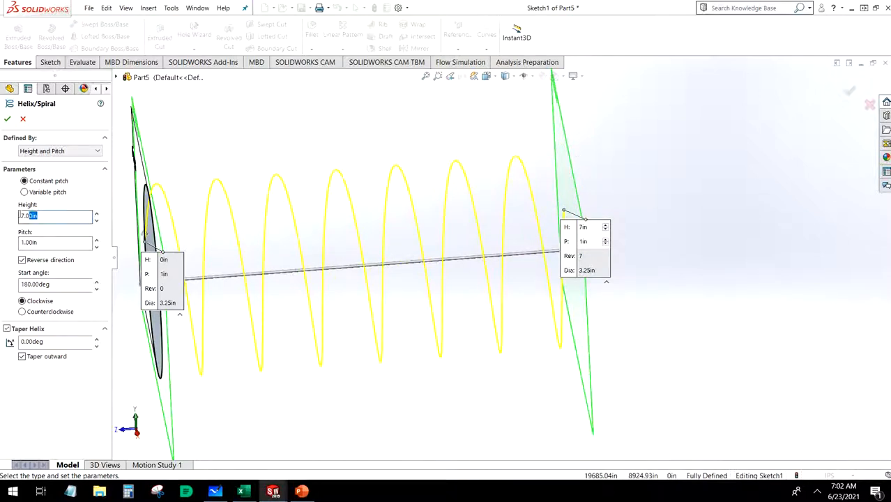
pyautogui.write('8')
pyautogui.press('Return')
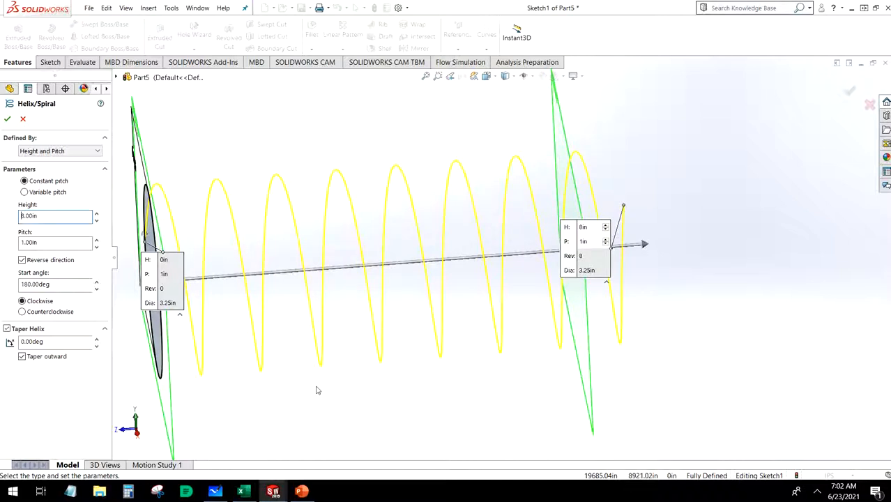
# Look through the helix definition types and examine where the helix starts on the circle
pyautogui.click(73, 152)
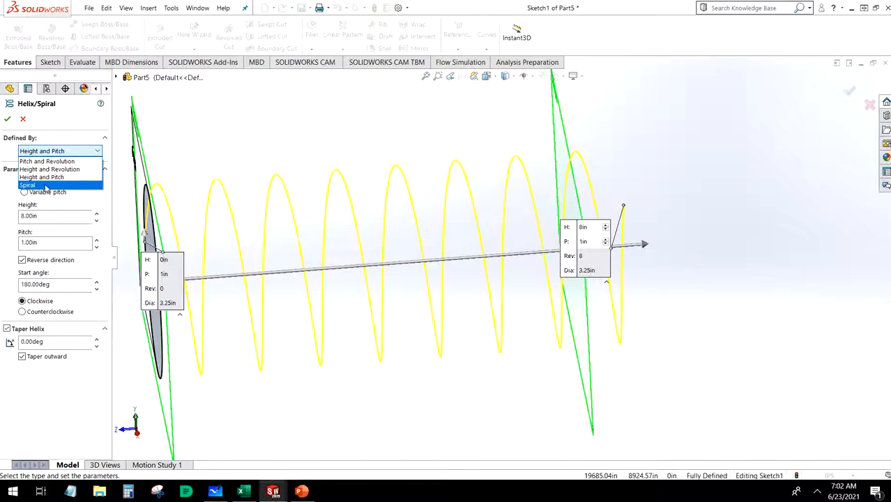
pyautogui.click(5, 202)
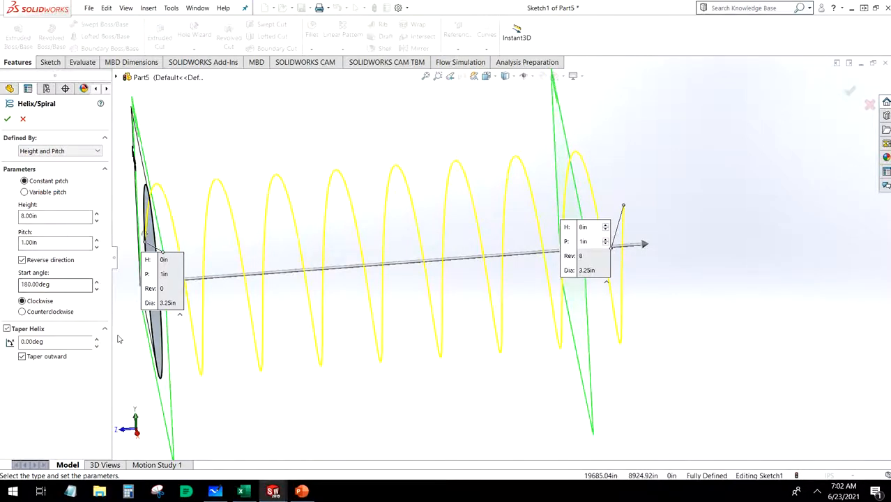
pyautogui.scroll(3, 296, 309)
pyautogui.moveTo(255, 278); pyautogui.dragTo(288, 343, button='middle')
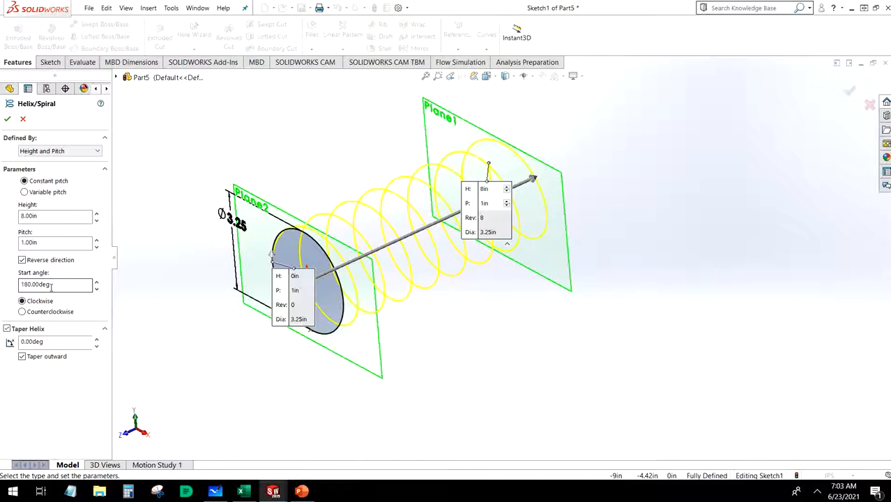
pyautogui.scroll(-2, 174, 269)
pyautogui.moveTo(235, 315); pyautogui.dragTo(286, 282, button='middle')
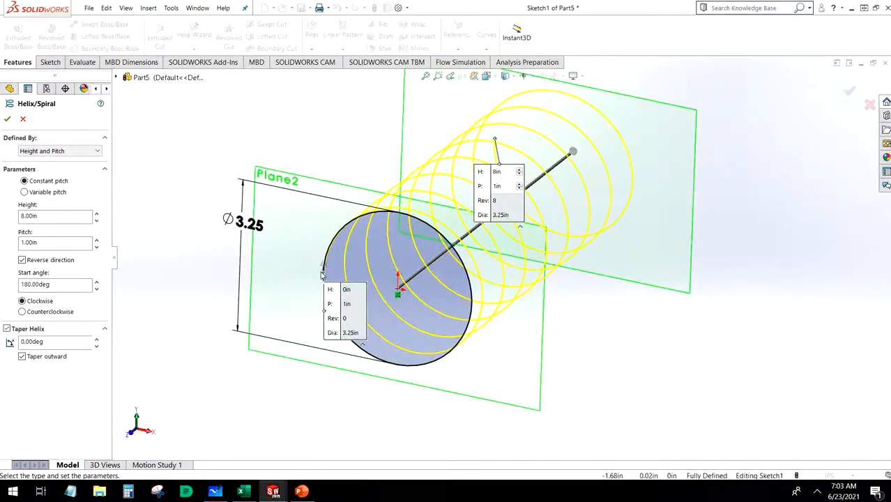
# Switch to Microsoft Whiteboard and clear the canvas of the earlier spring diagram
pyautogui.click(215, 490)
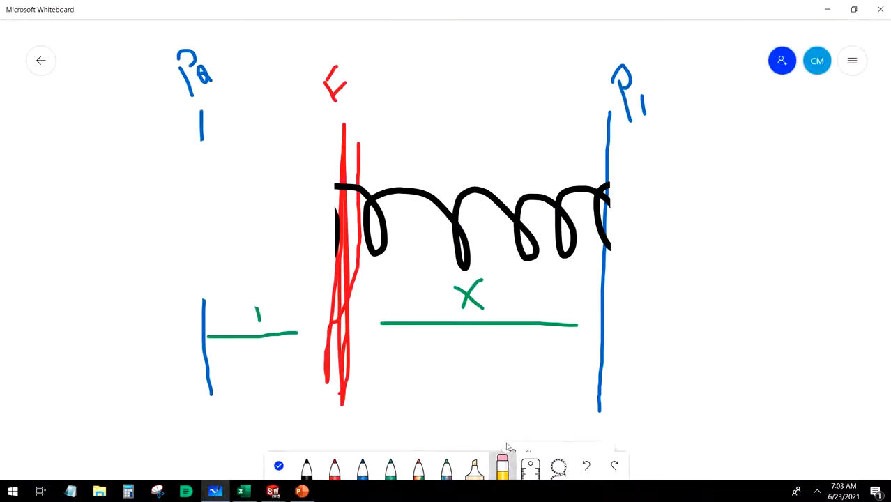
pyautogui.click(503, 465)
pyautogui.click(525, 442)
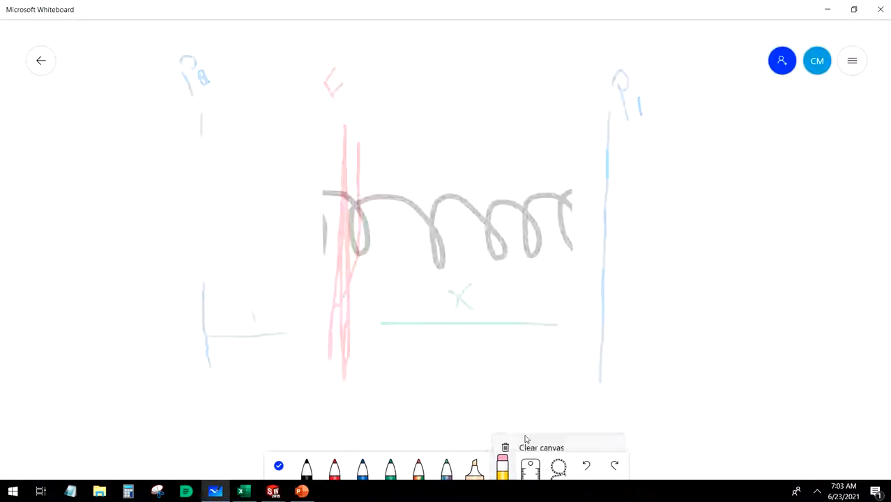
# Draw outlines of a horizontal and a vertical plane crossing each other in red on the whiteboard
pyautogui.click(335, 467)
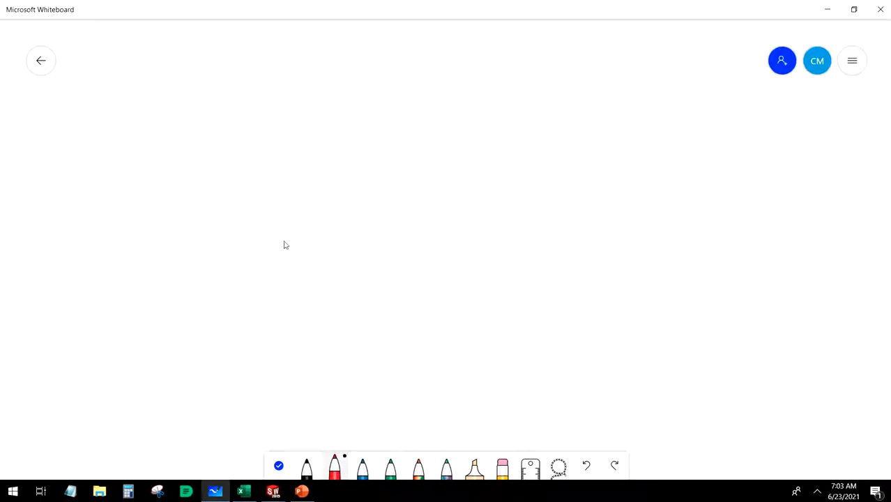
pyautogui.moveTo(283, 240)
pyautogui.mouseDown()
pyautogui.moveTo(416, 240)
pyautogui.moveTo(567, 122)
pyautogui.mouseUp()
pyautogui.moveTo(279, 235)
pyautogui.mouseDown()
pyautogui.moveTo(364, 141)
pyautogui.moveTo(538, 93)
pyautogui.mouseUp()
pyautogui.moveTo(331, 81); pyautogui.dragTo(347, 321)
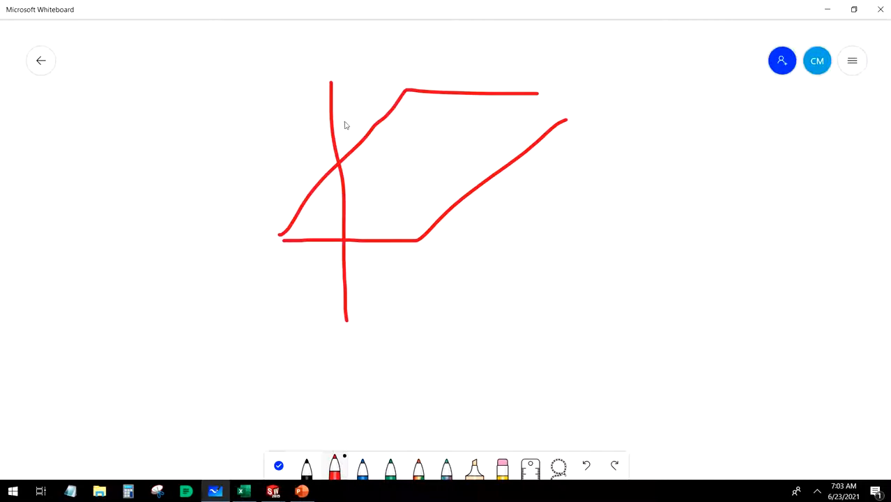
pyautogui.moveTo(338, 105)
pyautogui.mouseDown()
pyautogui.moveTo(424, 42)
pyautogui.moveTo(518, 92)
pyautogui.moveTo(415, 265)
pyautogui.moveTo(345, 320)
pyautogui.mouseUp()
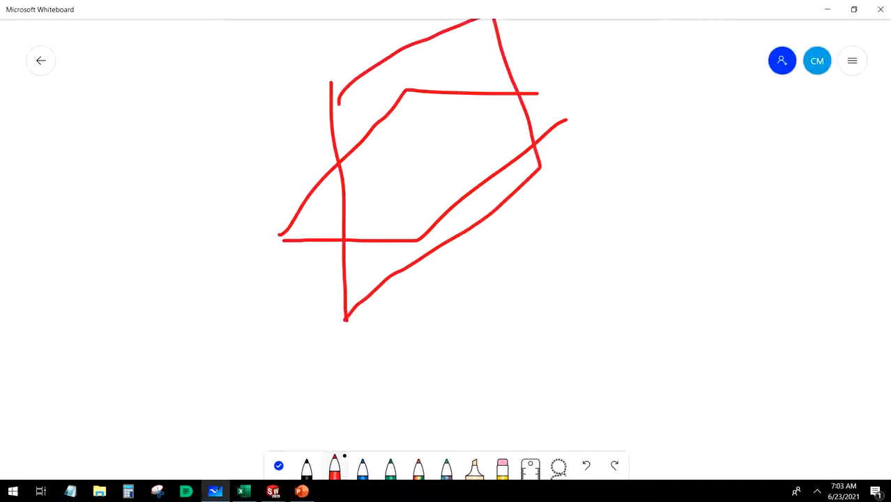
# Draw a multicoloured coil across the red planes and a black wire profile around the coil's lower end
pyautogui.moveTo(273, 491)
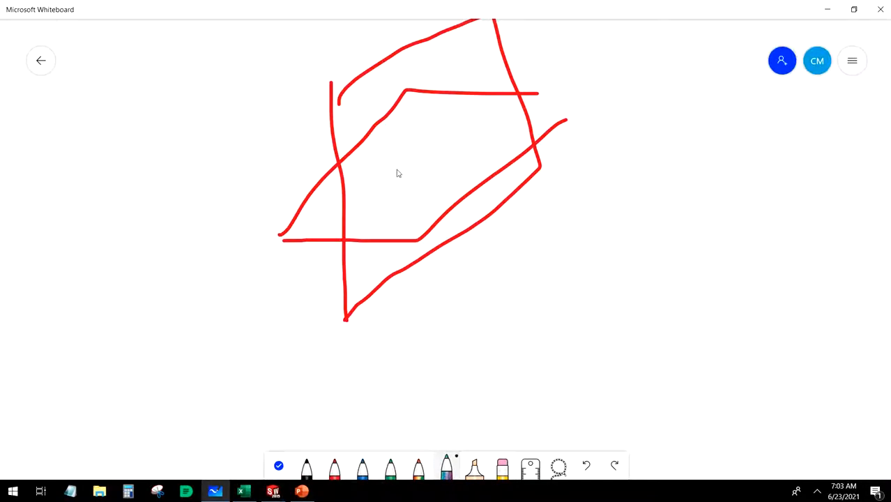
pyautogui.moveTo(440, 99)
pyautogui.mouseDown()
pyautogui.moveTo(407, 99)
pyautogui.moveTo(419, 181)
pyautogui.moveTo(359, 179)
pyautogui.moveTo(398, 194)
pyautogui.moveTo(322, 205)
pyautogui.moveTo(319, 228)
pyautogui.mouseUp()
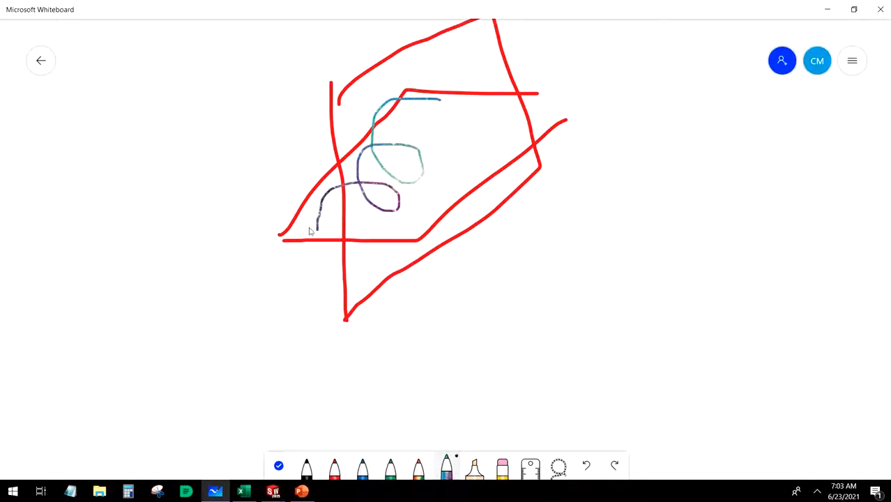
pyautogui.click(311, 474)
pyautogui.moveTo(318, 223)
pyautogui.mouseDown()
pyautogui.moveTo(299, 231)
pyautogui.moveTo(328, 237)
pyautogui.moveTo(318, 220)
pyautogui.mouseUp()
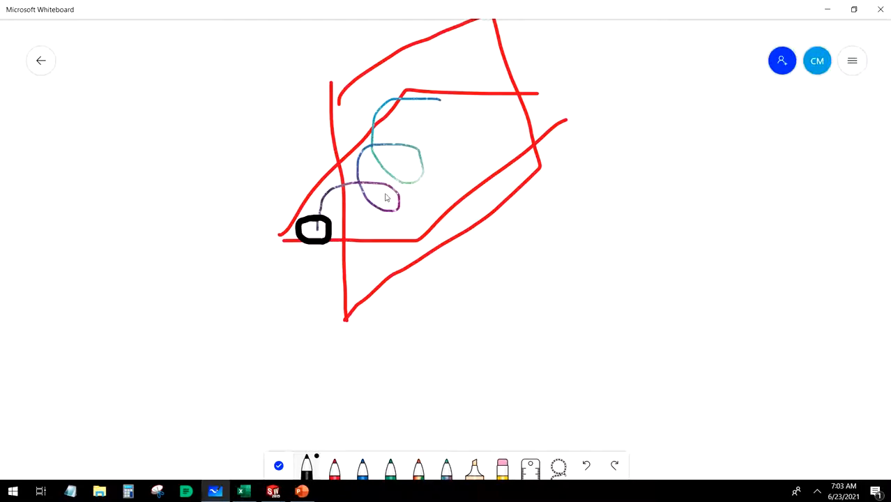
# Return to SOLIDWORKS and create the clockwise helix, 8 in high with 1 in constant pitch, reversed direction and 180° start angle
pyautogui.click(827, 9)
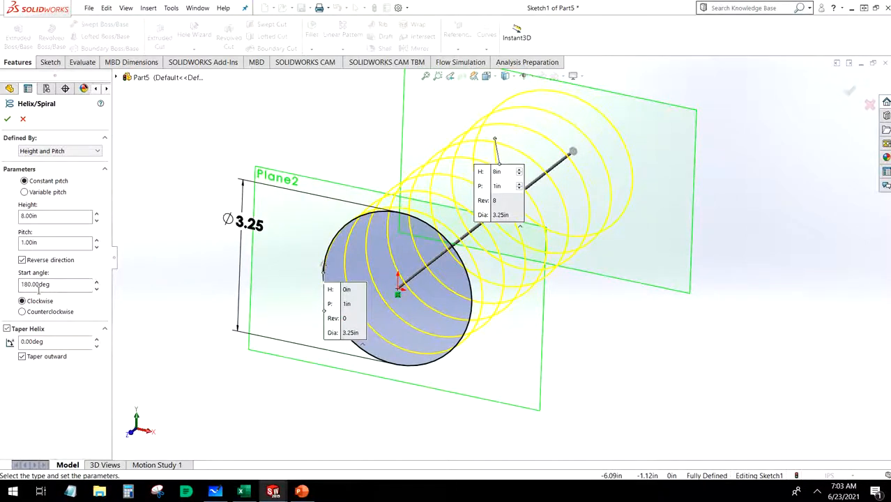
pyautogui.moveTo(239, 348); pyautogui.dragTo(354, 366, button='middle')
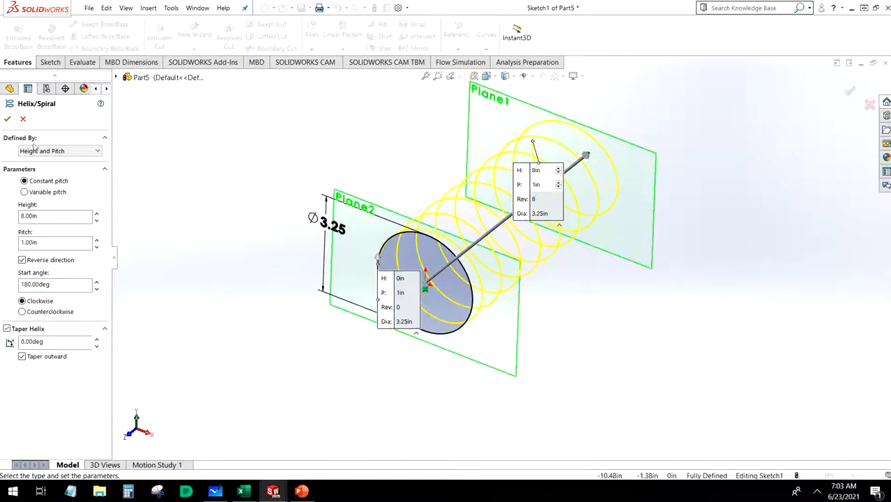
pyautogui.click(9, 119)
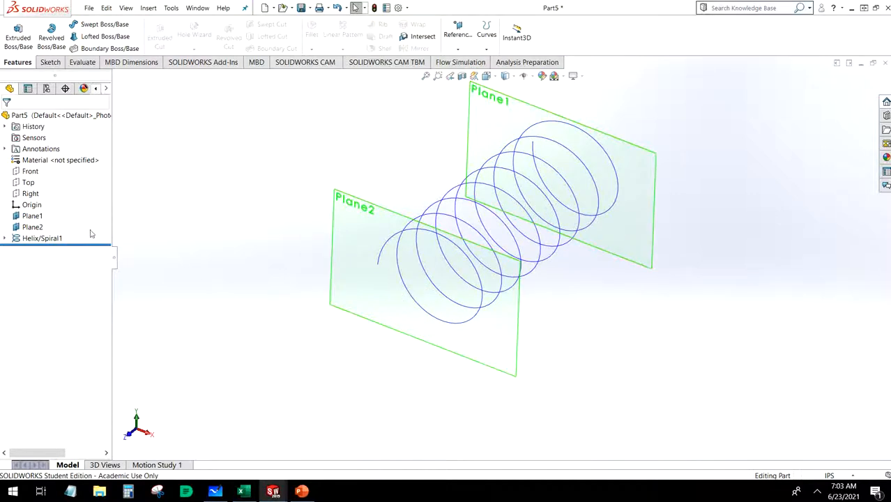
# Sketch a circle of about 0.37 in radius on the Top plane, centred on the helix's start point at Plane2
pyautogui.click(28, 183)
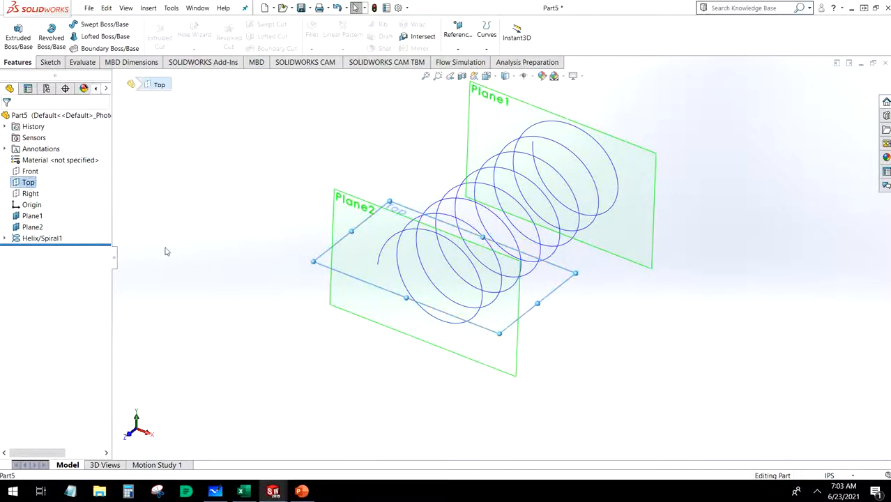
pyautogui.moveTo(366, 330); pyautogui.dragTo(342, 324, button='middle')
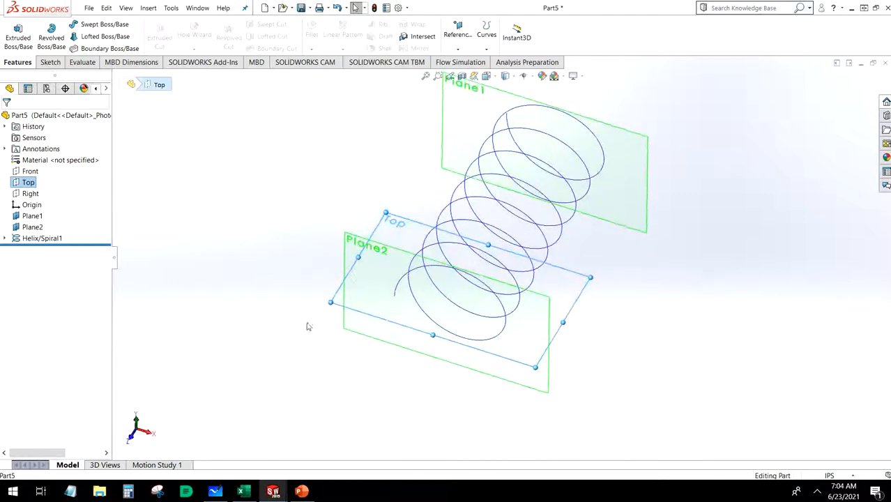
pyautogui.click(50, 62)
pyautogui.click(10, 31)
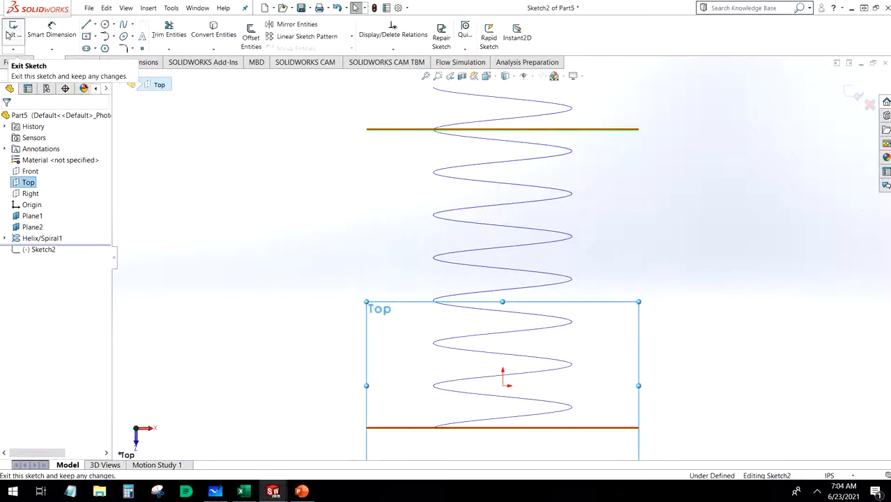
pyautogui.click(214, 154)
pyautogui.scroll(2, 517, 447)
pyautogui.scroll(-3, 453, 362)
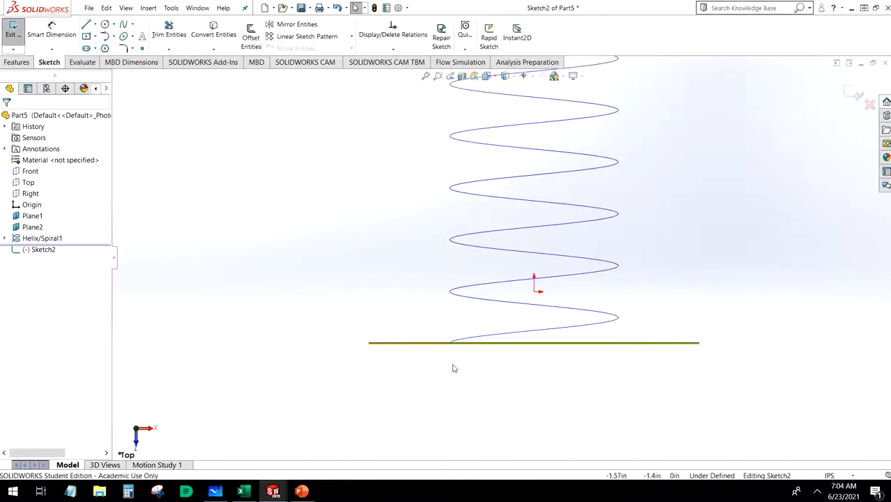
pyautogui.click(107, 27)
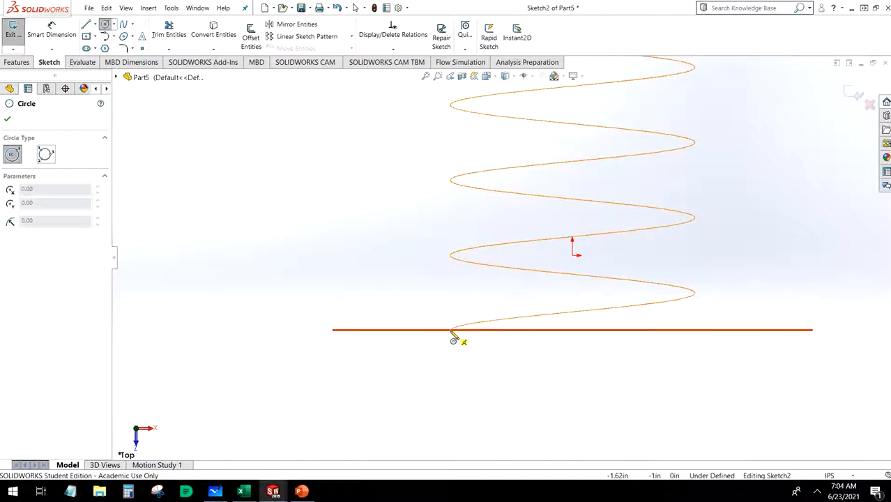
pyautogui.click(450, 329)
pyautogui.click(469, 349)
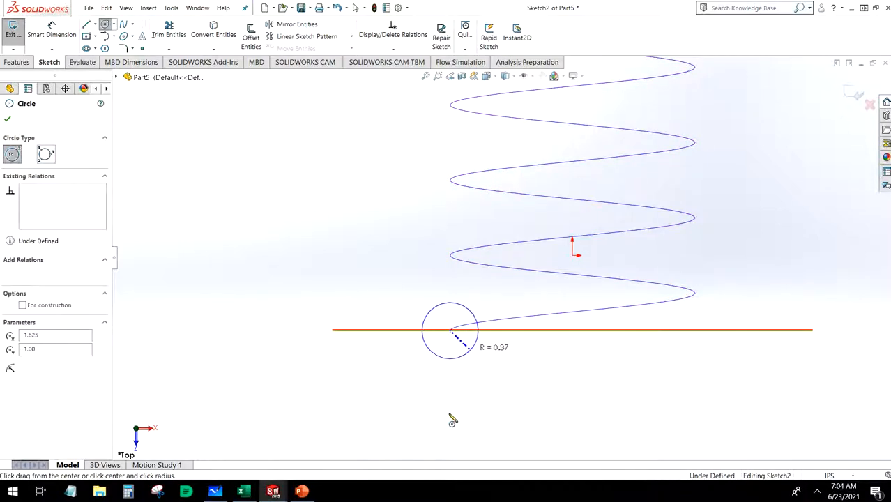
# Add a driven horizontal dimension between the circle's centre and the origin
pyautogui.click(53, 28)
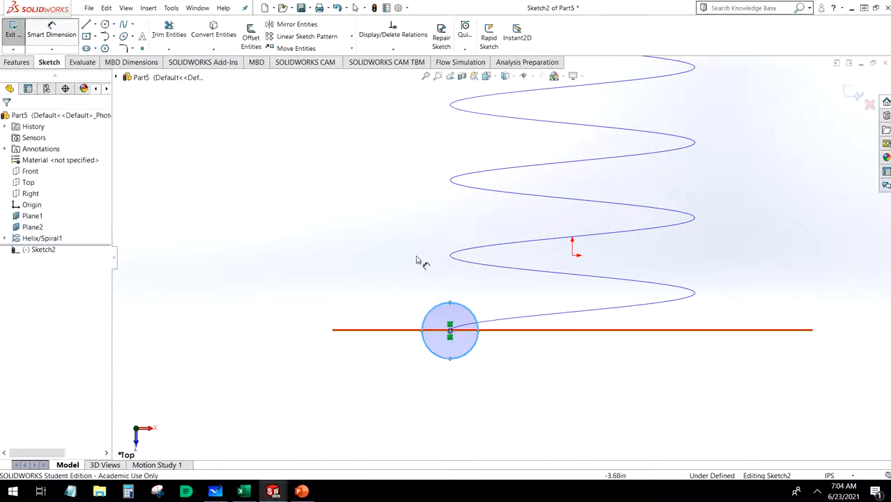
pyautogui.click(451, 336)
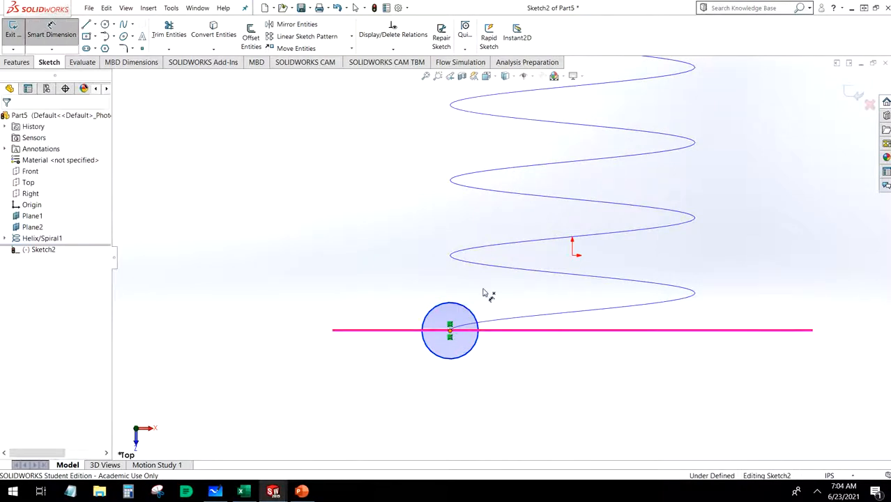
pyautogui.click(572, 256)
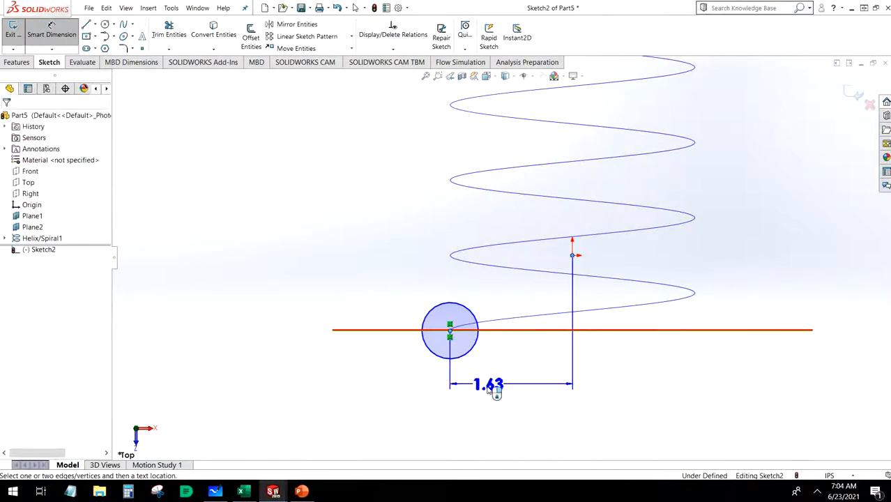
pyautogui.click(496, 395)
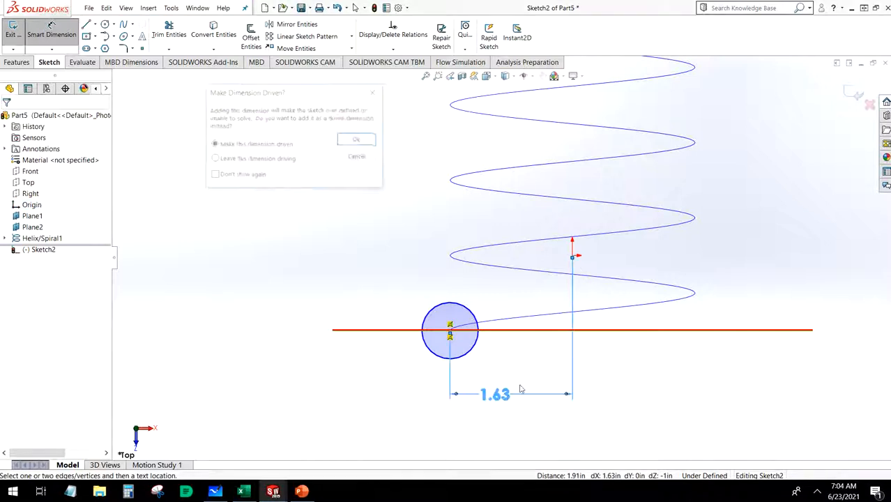
pyautogui.click(352, 139)
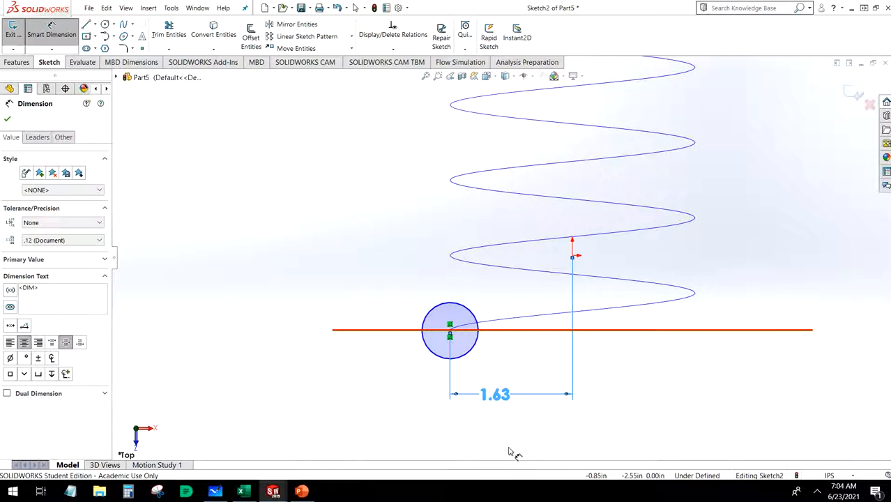
# Set the wire profile circle's diameter to 0.25 in and finish the sketch
pyautogui.click(431, 308)
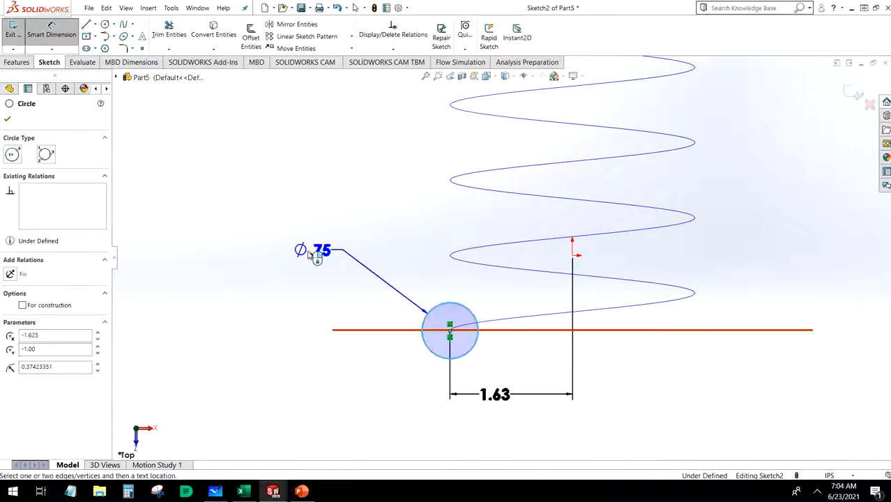
pyautogui.click(313, 255)
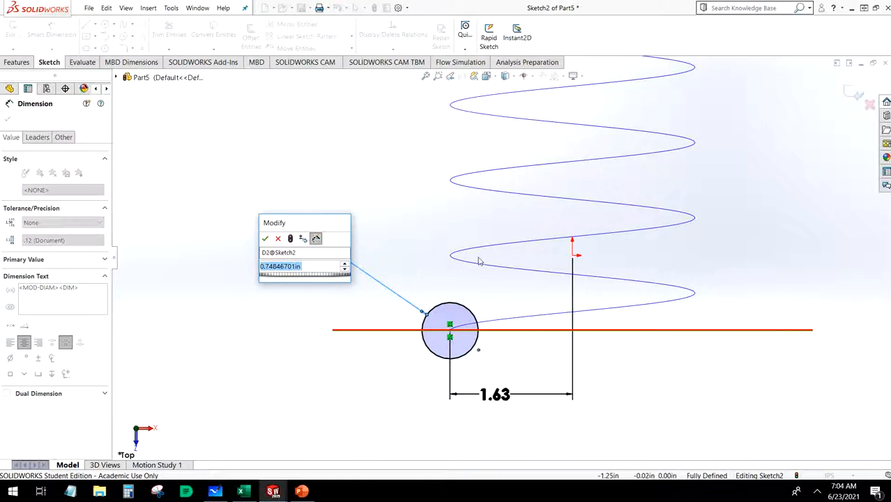
pyautogui.write('.25')
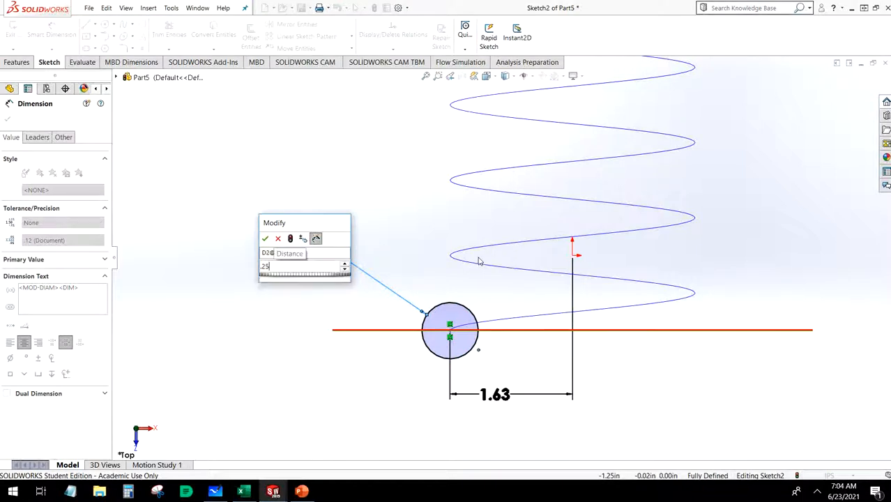
pyautogui.press('Return')
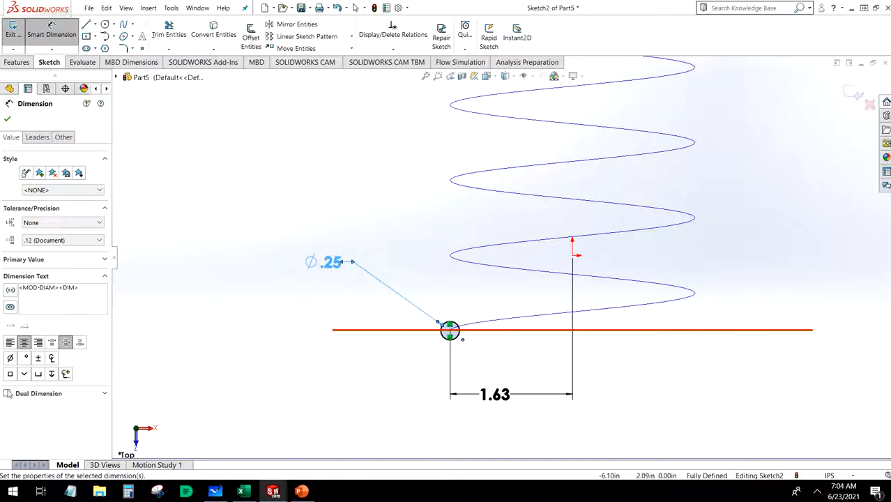
pyautogui.click(13, 32)
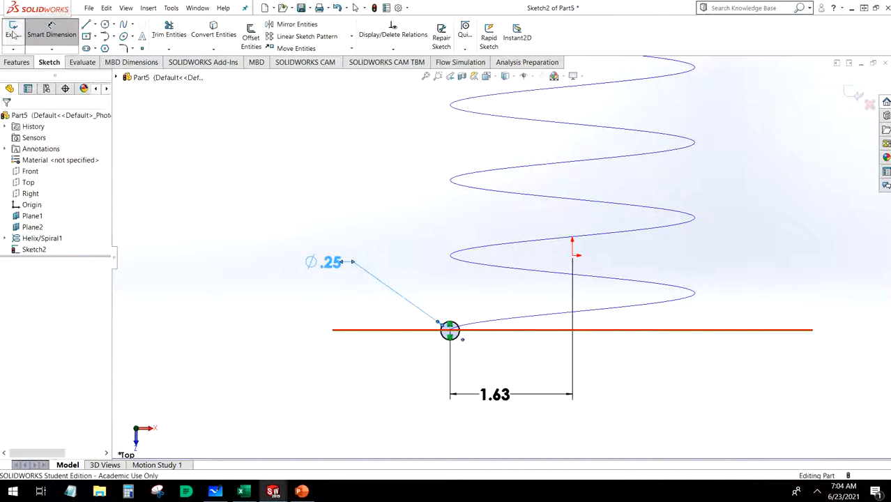
# Create a Swept Boss/Base using the 0.25 in circle sketch as the profile and the helix as the path
pyautogui.moveTo(267, 303)
pyautogui.mouseDown(button='middle')
pyautogui.moveTo(268, 211)
pyautogui.moveTo(233, 254)
pyautogui.mouseUp(button='middle')
pyautogui.scroll(5, 232, 254)
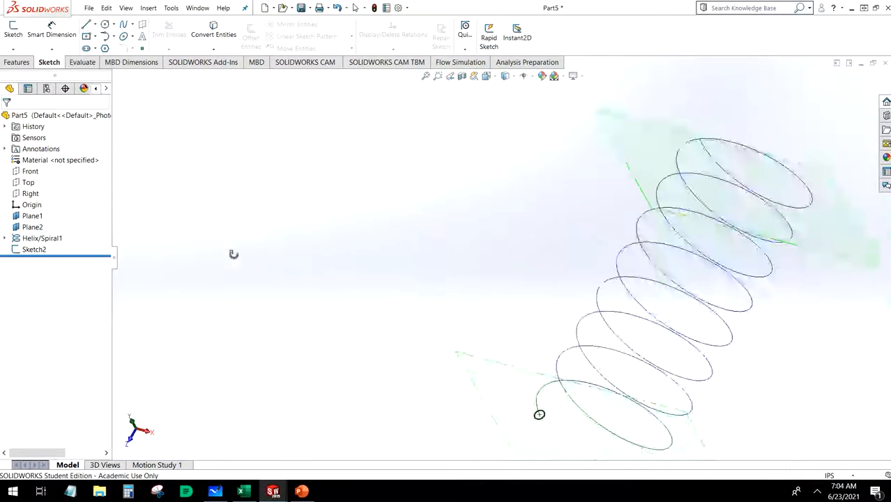
pyautogui.scroll(-3, 582, 380)
pyautogui.scroll(-1, 453, 326)
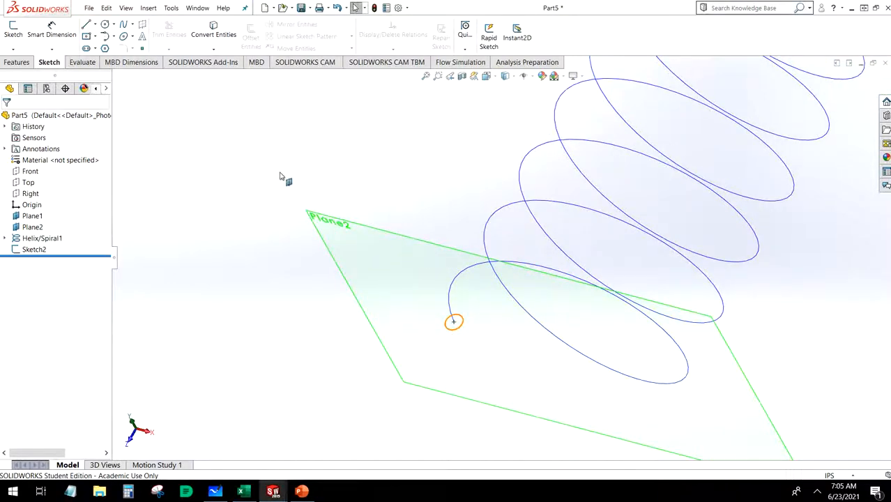
pyautogui.moveTo(250, 173)
pyautogui.mouseDown(button='middle')
pyautogui.moveTo(267, 121)
pyautogui.moveTo(262, 141)
pyautogui.mouseUp(button='middle')
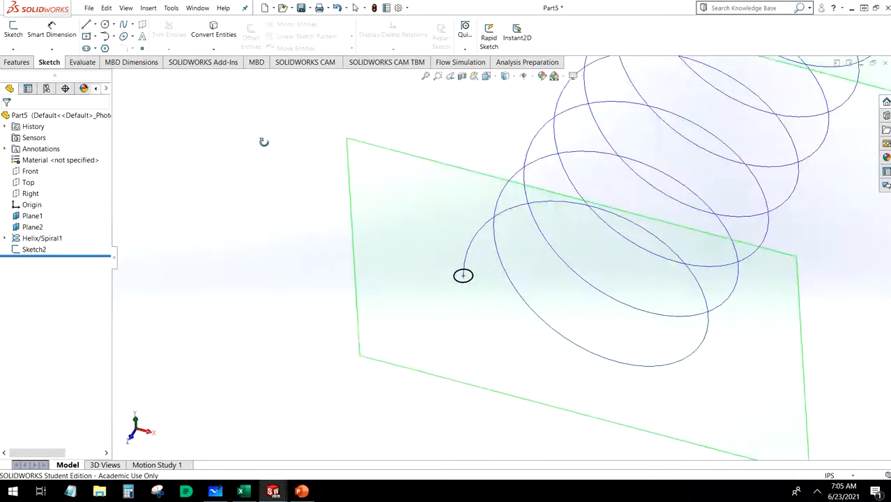
pyautogui.scroll(3, 438, 203)
pyautogui.scroll(-1, 437, 203)
pyautogui.click(25, 63)
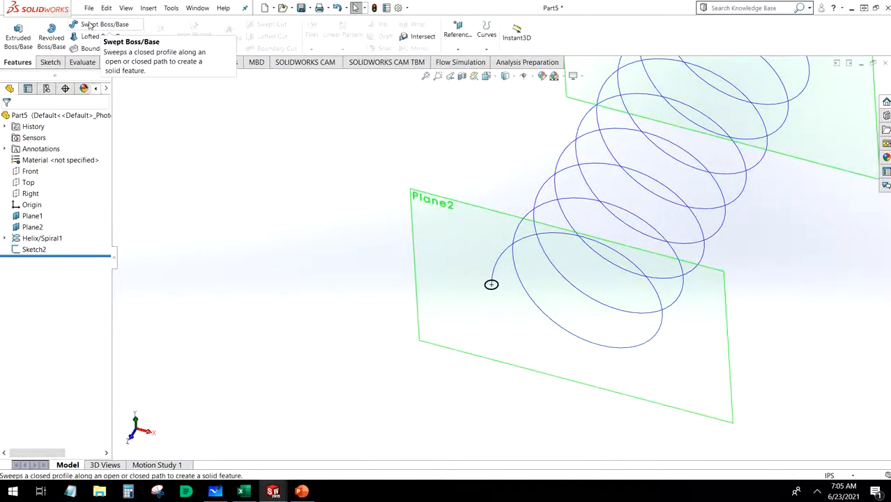
pyautogui.click(89, 26)
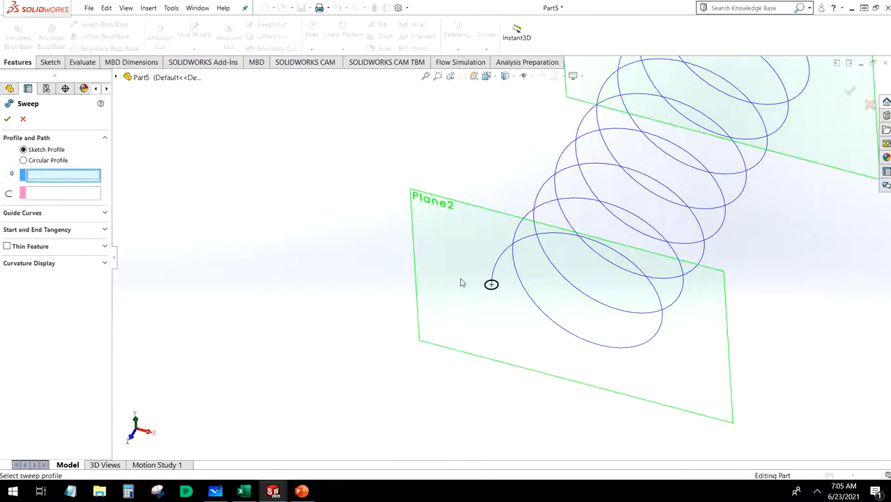
pyautogui.click(499, 292)
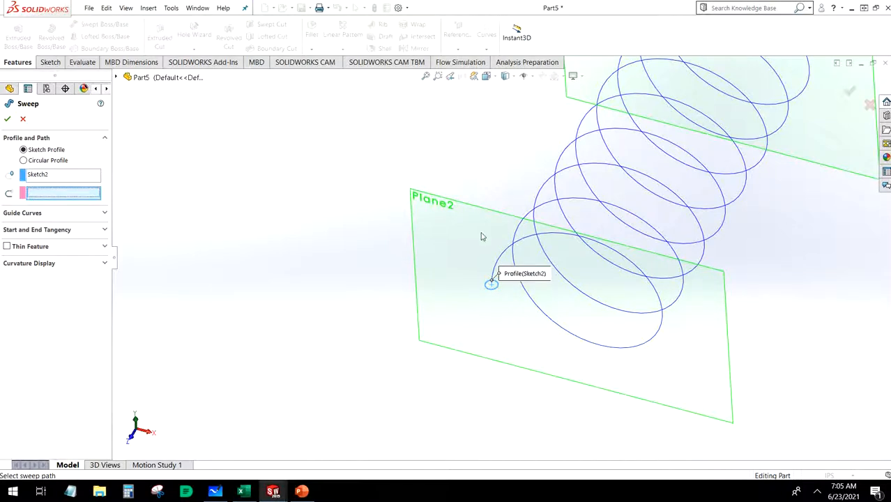
pyautogui.click(548, 259)
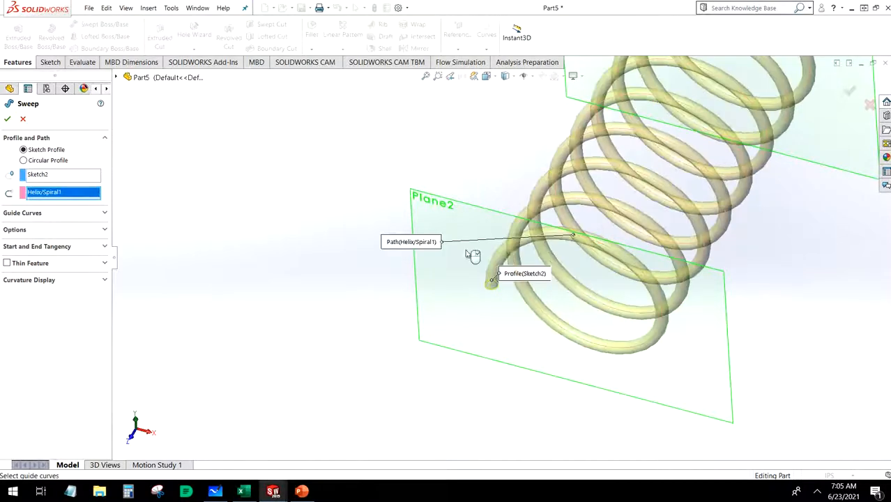
pyautogui.moveTo(261, 255); pyautogui.dragTo(308, 253, button='middle')
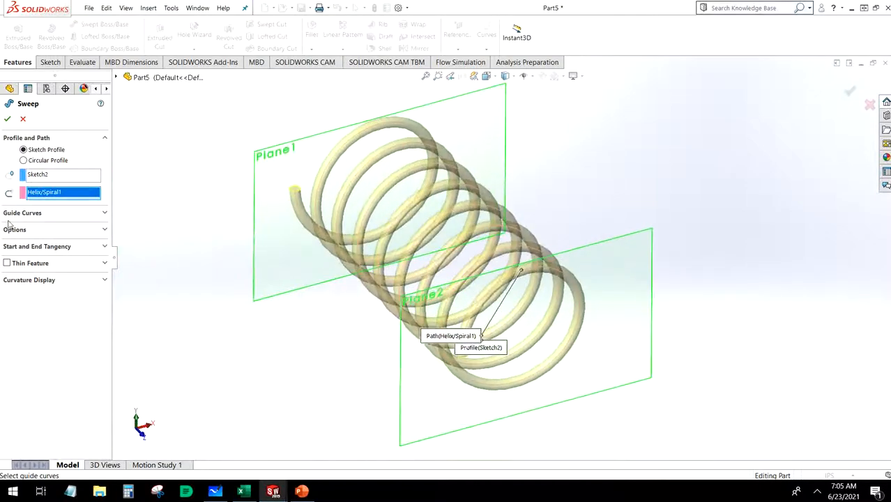
pyautogui.click(7, 119)
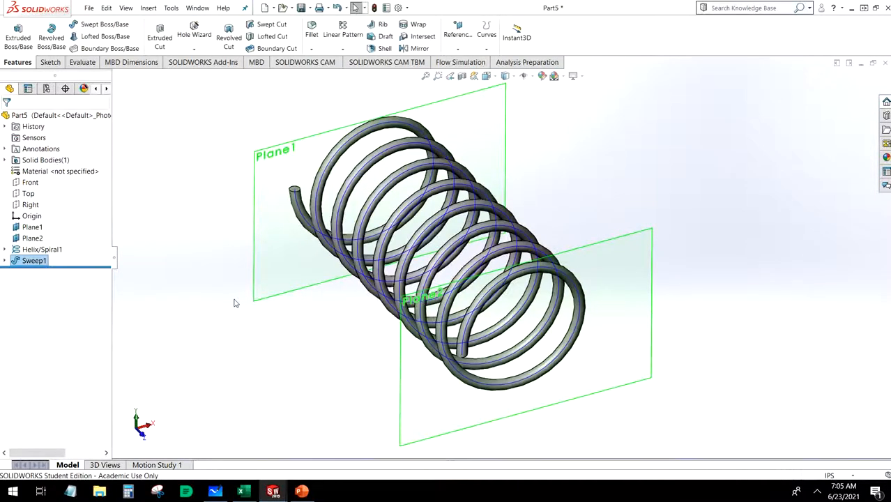
# Start a sketch on Plane2 and draw a circle of about 2.13 in radius around the coil, centred on the origin
pyautogui.moveTo(245, 352); pyautogui.dragTo(134, 434, button='middle')
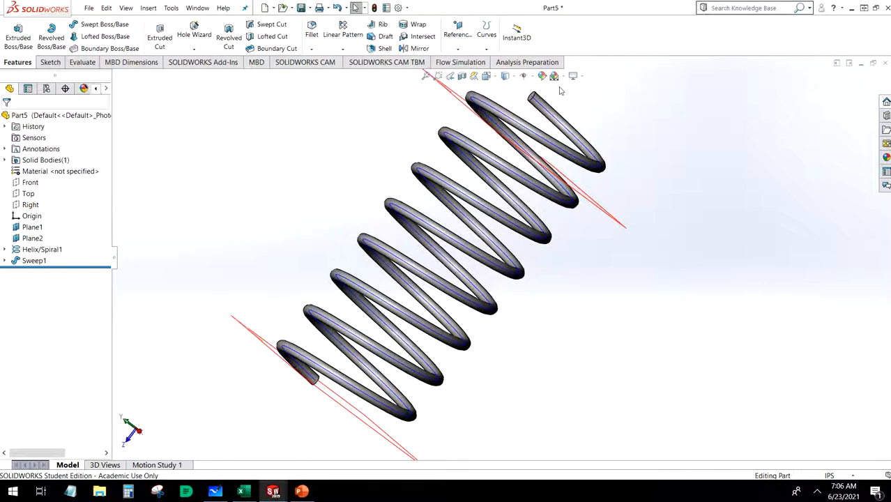
pyautogui.moveTo(301, 247); pyautogui.dragTo(307, 230, button='middle')
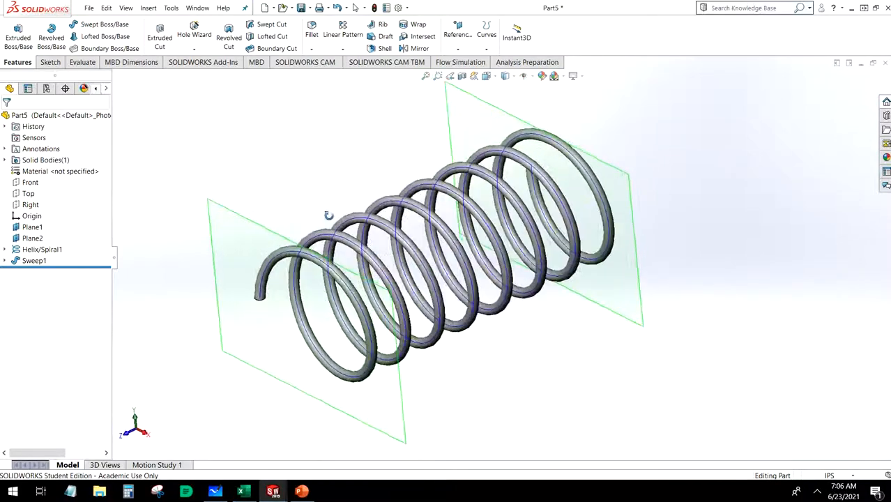
pyautogui.click(248, 243)
pyautogui.click(287, 209)
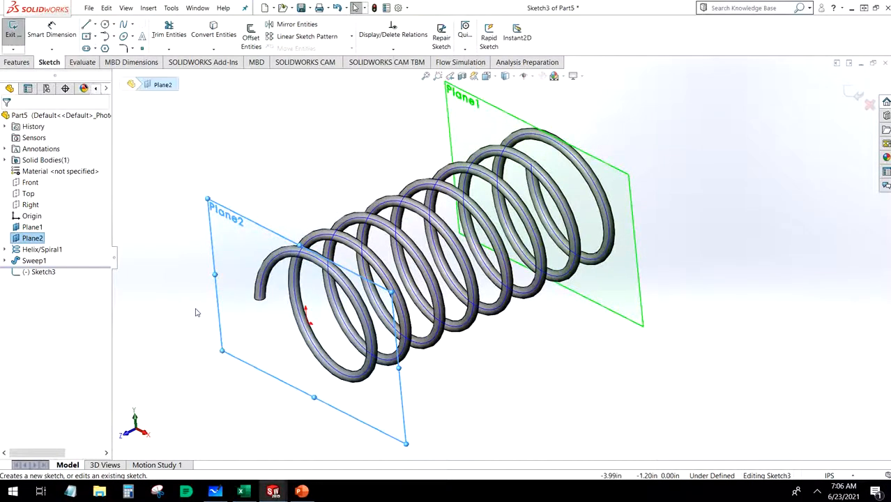
pyautogui.click(105, 24)
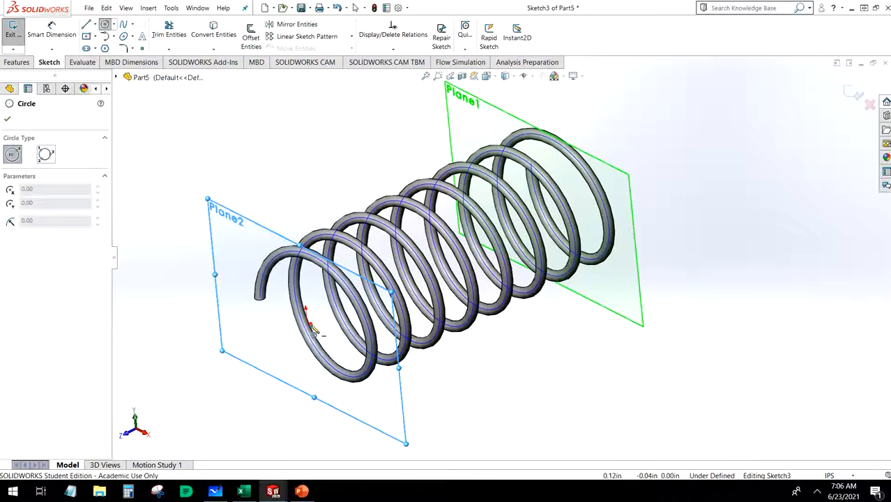
pyautogui.click(307, 319)
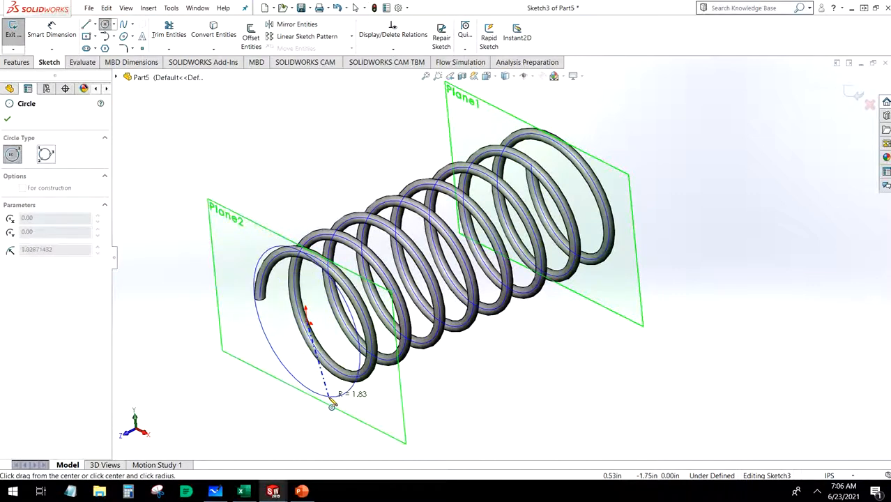
pyautogui.click(353, 447)
# Set the diameter of the circle around the coil to 4.25 in
pyautogui.moveTo(415, 405)
pyautogui.mouseDown(button='middle')
pyautogui.moveTo(453, 336)
pyautogui.moveTo(469, 333)
pyautogui.moveTo(363, 338)
pyautogui.moveTo(374, 401)
pyautogui.moveTo(432, 334)
pyautogui.moveTo(473, 354)
pyautogui.moveTo(446, 349)
pyautogui.mouseUp(button='middle')
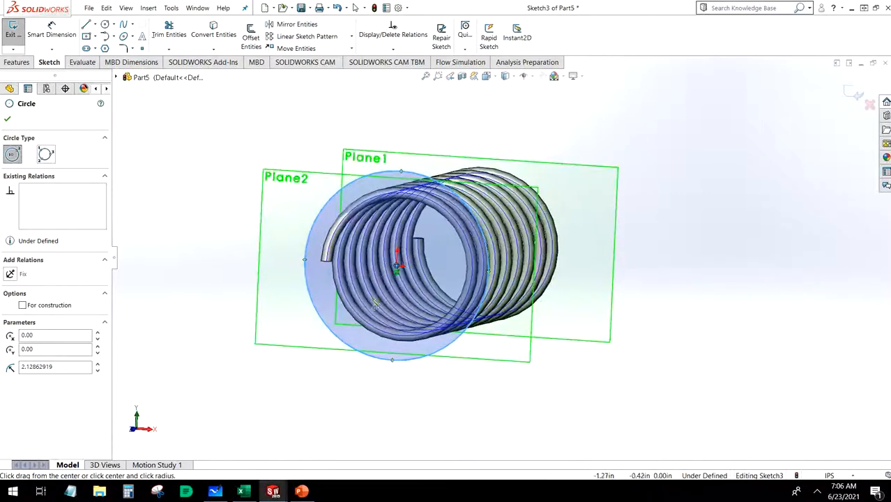
pyautogui.click(50, 31)
pyautogui.click(354, 187)
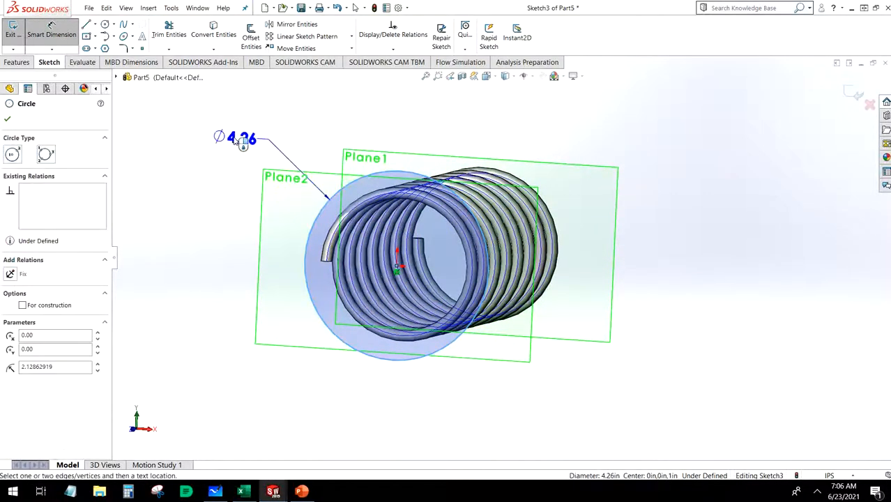
pyautogui.click(242, 139)
pyautogui.write('4.25')
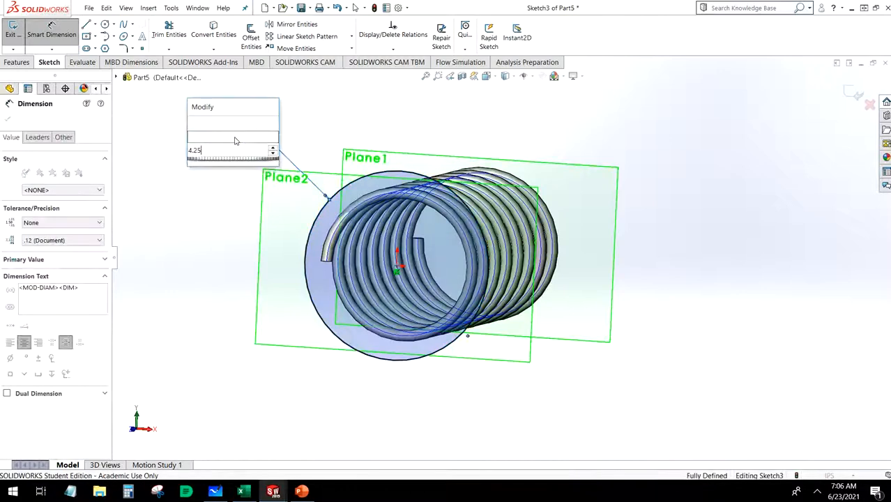
pyautogui.press('Return')
# Start an Extruded Cut from the 4.25 in circle on Plane2 with a blind depth of 1 in along the coil
pyautogui.moveTo(248, 247); pyautogui.dragTo(233, 264, button='middle')
pyautogui.click(20, 64)
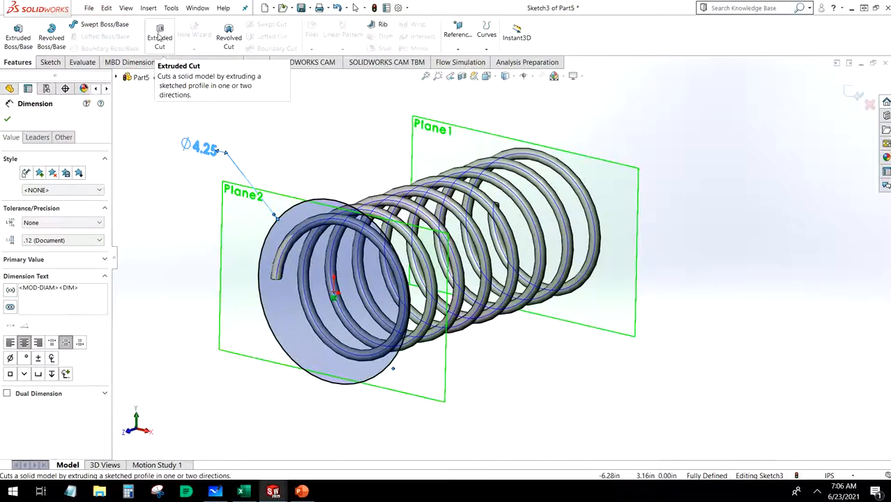
pyautogui.click(159, 38)
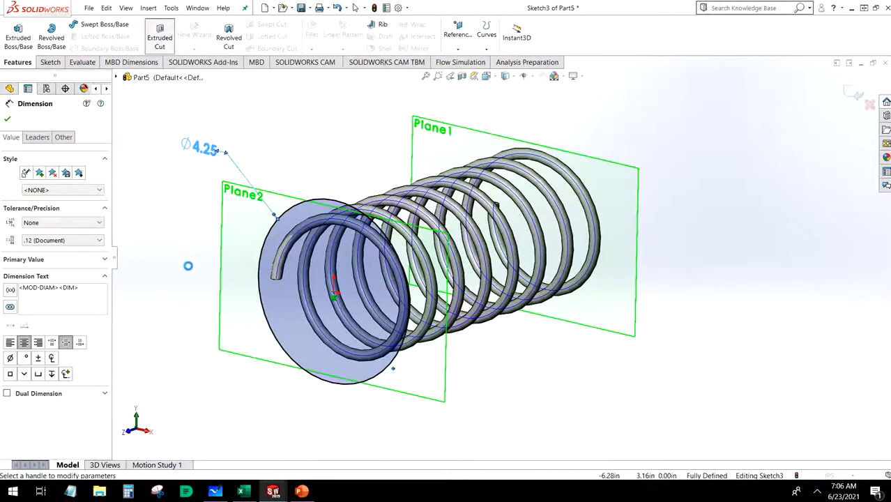
pyautogui.moveTo(186, 265); pyautogui.dragTo(149, 425, button='middle')
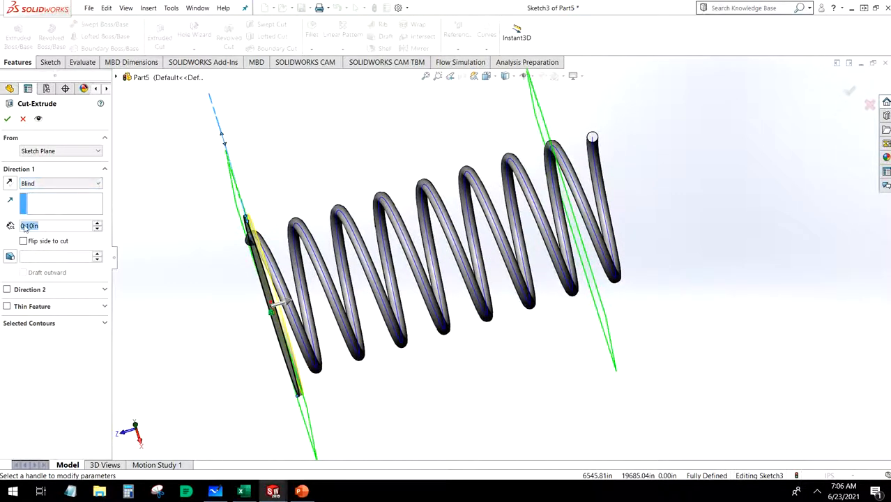
pyautogui.write('1')
pyautogui.press('Return')
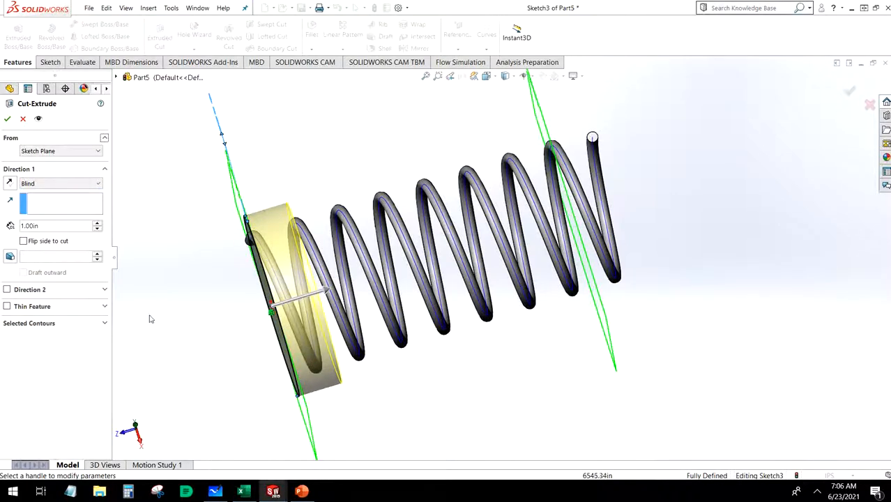
# Enable a second direction for the cut with the Through All end condition and finish the cut
pyautogui.click(6, 289)
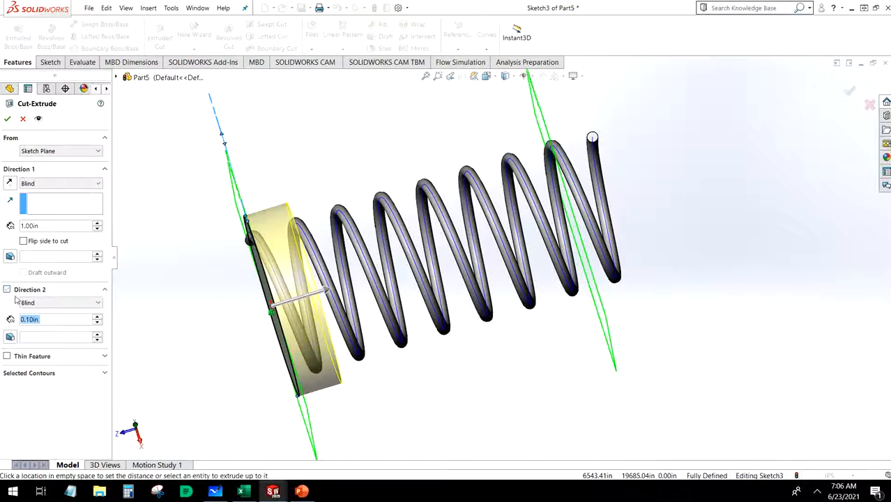
pyautogui.click(37, 302)
pyautogui.click(41, 321)
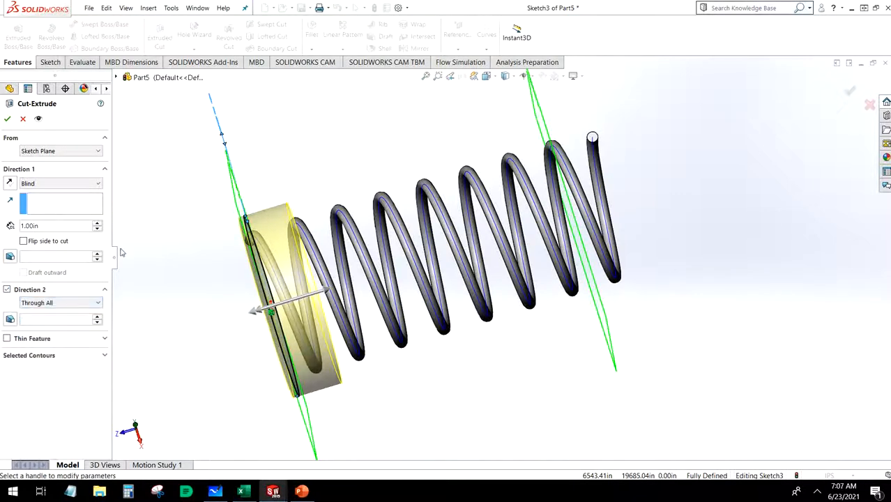
pyautogui.moveTo(226, 333); pyautogui.dragTo(2, 47, button='middle')
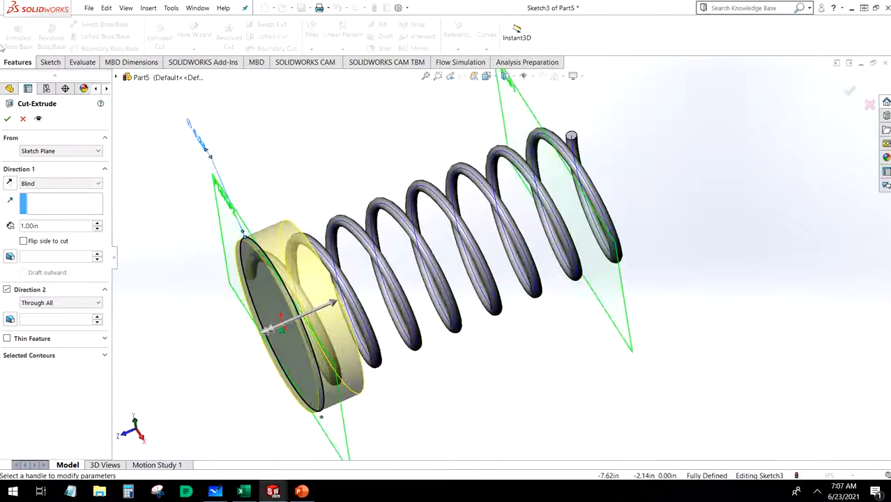
pyautogui.click(7, 119)
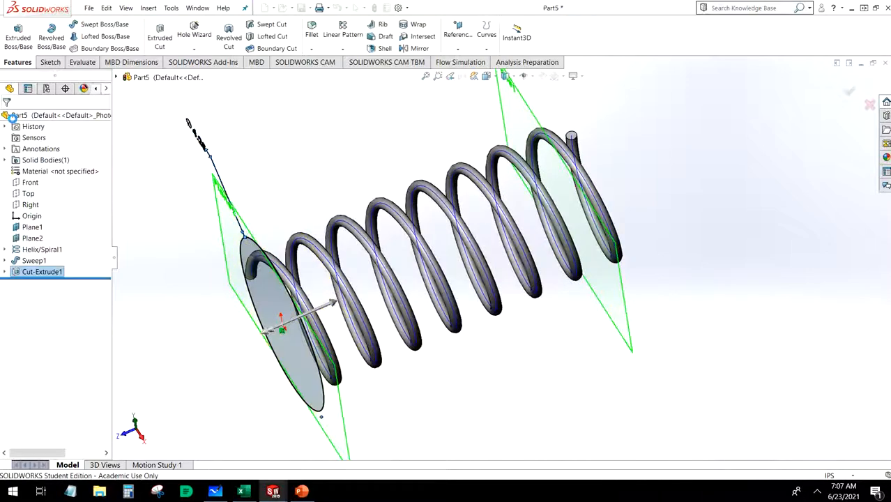
# Start a sketch on Plane1 and draw a circle of about 2.09 in radius around the coil, centred on the origin
pyautogui.moveTo(206, 322); pyautogui.dragTo(252, 193, button='middle')
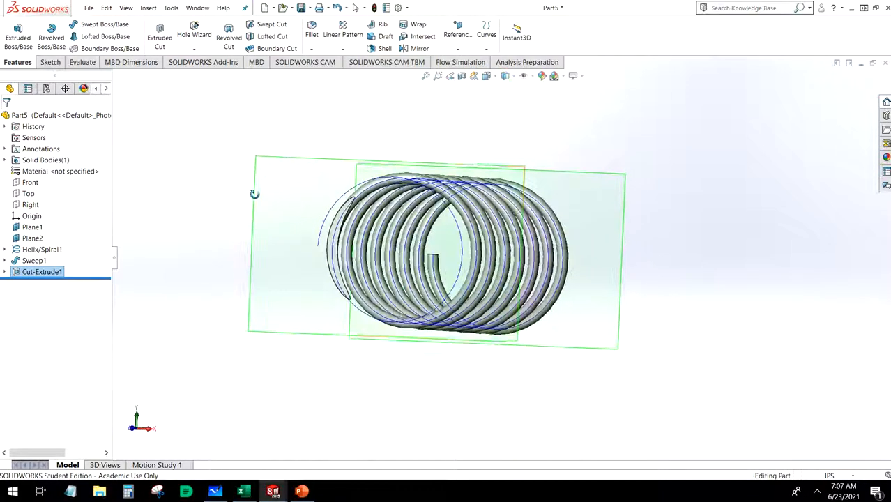
pyautogui.scroll(-6, 324, 223)
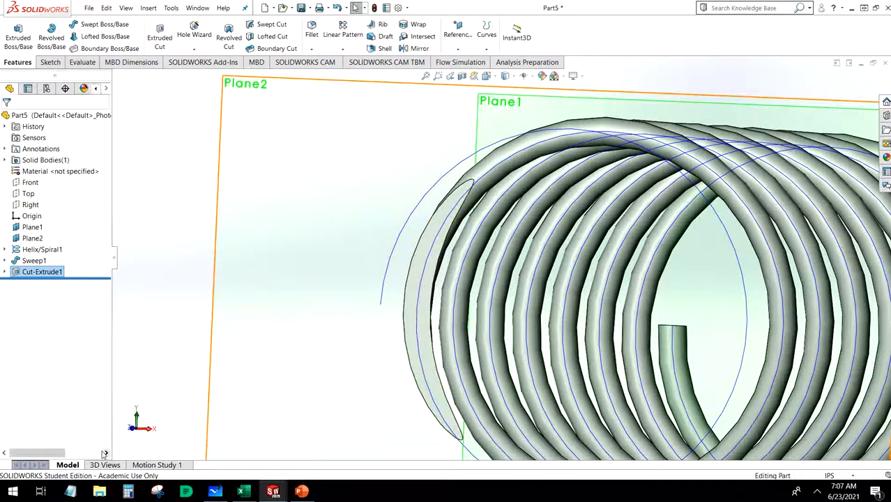
pyautogui.press('f')
pyautogui.moveTo(437, 251); pyautogui.dragTo(271, 351, button='middle')
pyautogui.click(459, 291)
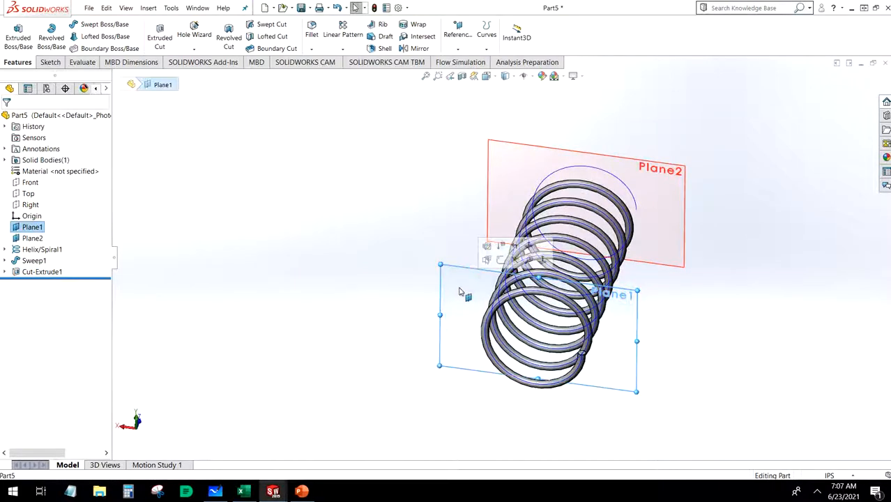
pyautogui.click(502, 259)
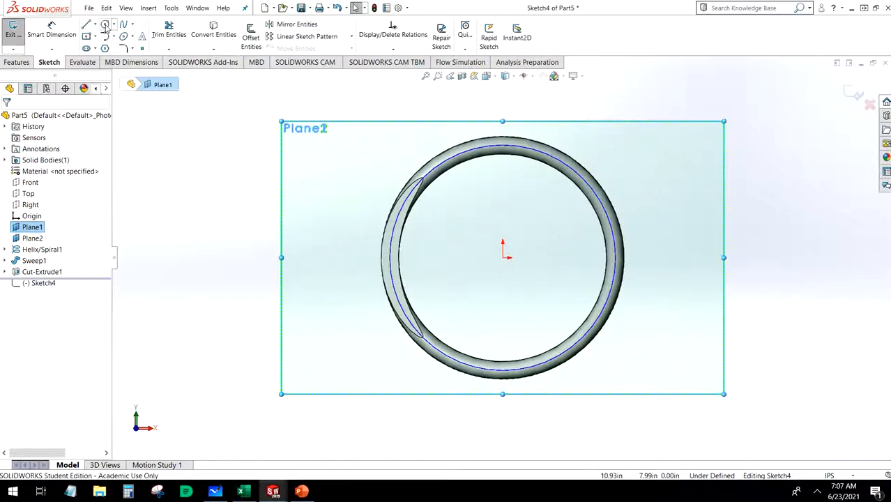
pyautogui.click(105, 25)
pyautogui.click(503, 258)
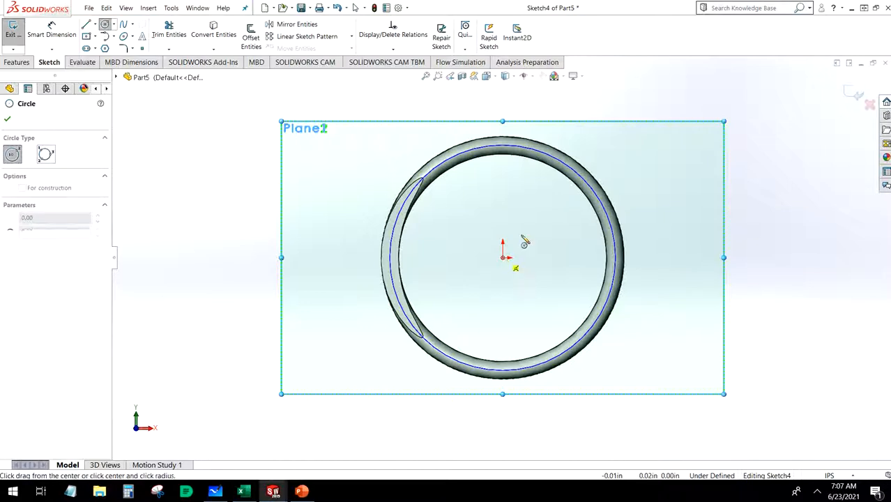
pyautogui.click(571, 130)
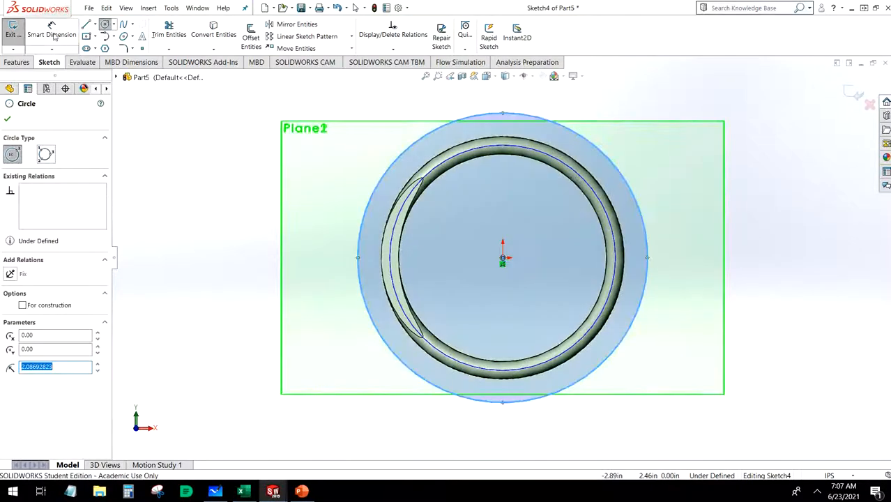
# Dimension the circle on Plane1 with a diameter of 4.25 in
pyautogui.click(573, 132)
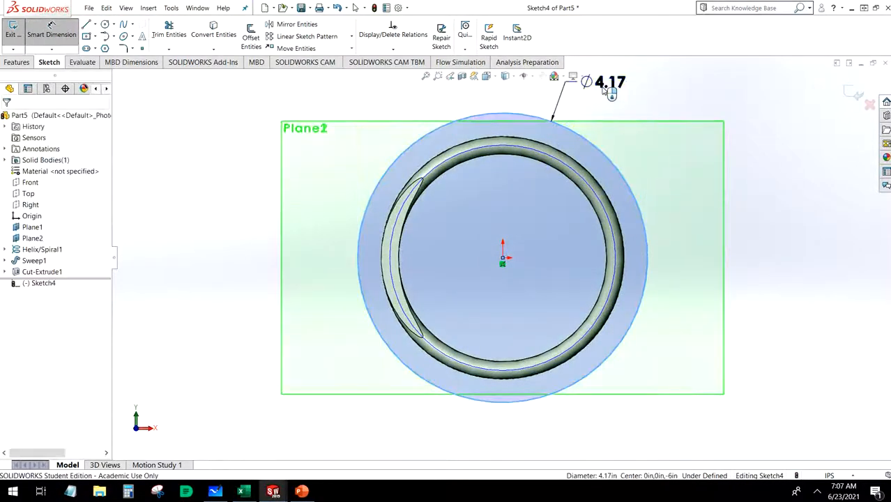
pyautogui.click(603, 90)
pyautogui.press('Return')
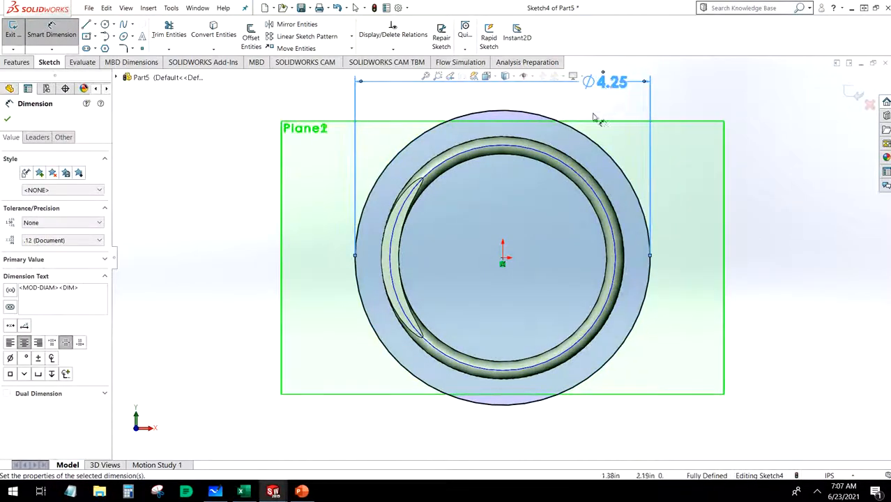
# Create an Extruded Cut from the circle on Plane1 with the Through All end condition to trim the spring's other end
pyautogui.moveTo(297, 187); pyautogui.dragTo(404, 284, button='middle')
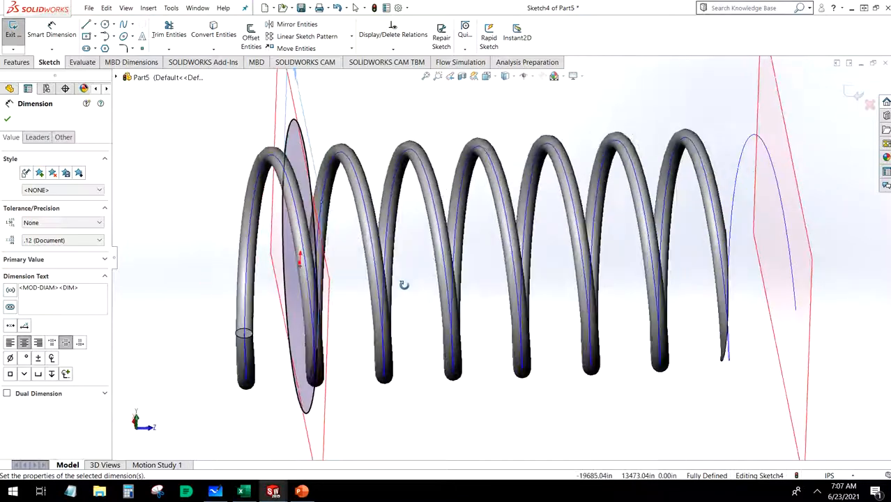
pyautogui.click(17, 62)
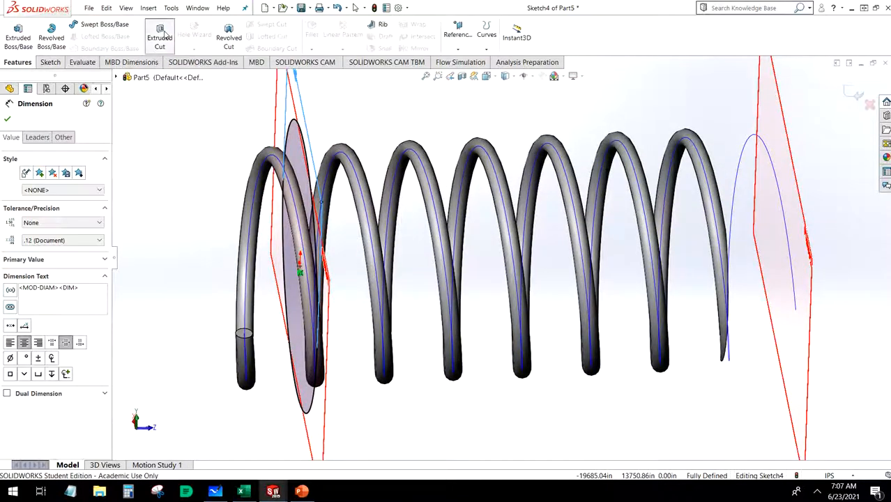
pyautogui.click(162, 36)
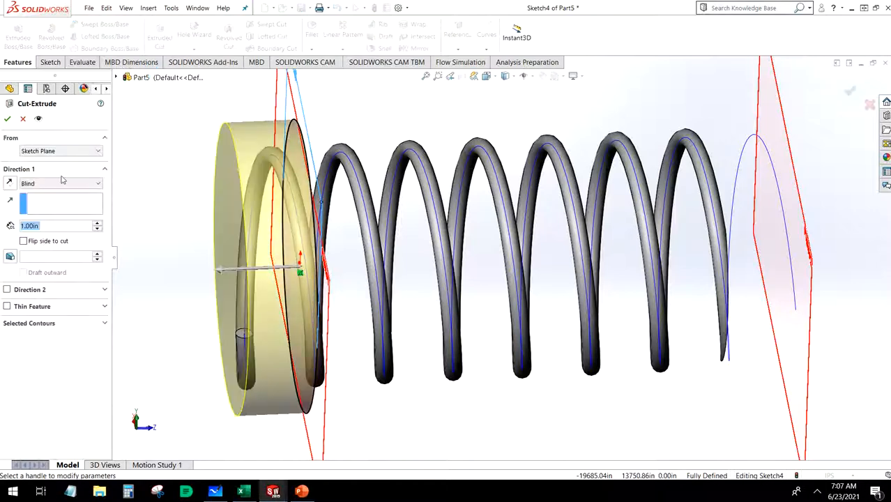
pyautogui.click(61, 184)
pyautogui.click(59, 200)
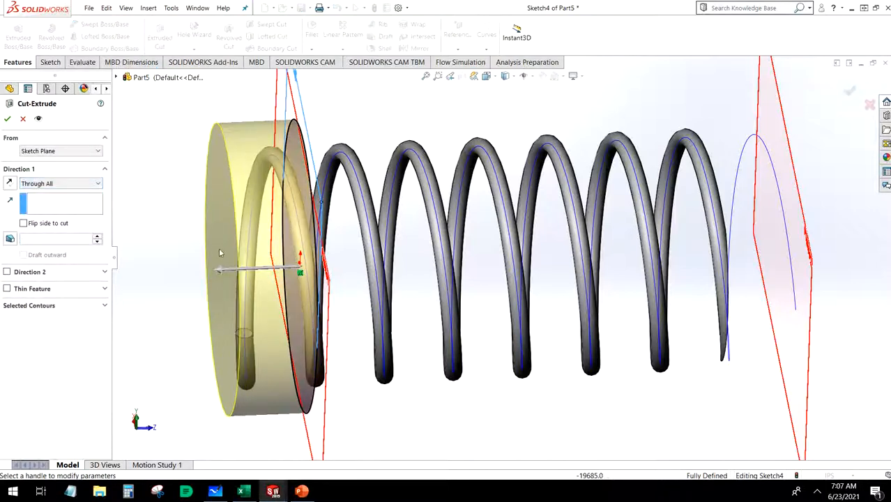
pyautogui.click(7, 120)
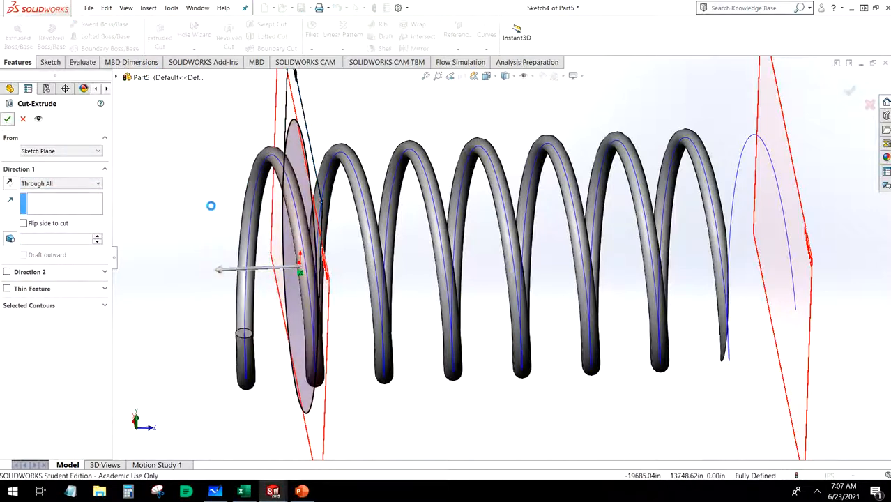
# Hide the reference planes and helix curve, and examine both trimmed ends of the spring from several angles
pyautogui.moveTo(323, 275)
pyautogui.mouseDown(button='middle')
pyautogui.moveTo(306, 205)
pyautogui.moveTo(338, 175)
pyautogui.moveTo(328, 188)
pyautogui.moveTo(697, 139)
pyautogui.mouseUp(button='middle')
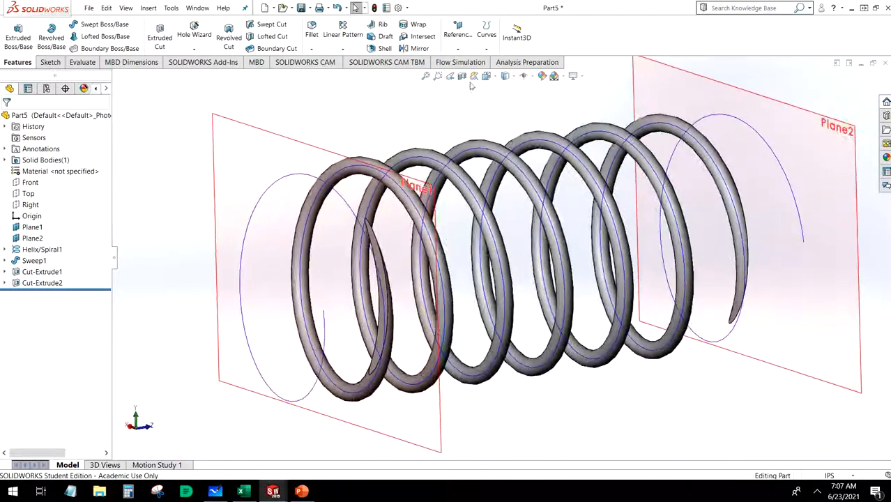
pyautogui.click(523, 78)
pyautogui.moveTo(315, 238); pyautogui.dragTo(298, 142, button='middle')
pyautogui.scroll(3, 298, 142)
pyautogui.moveTo(460, 195); pyautogui.dragTo(455, 233, button='middle')
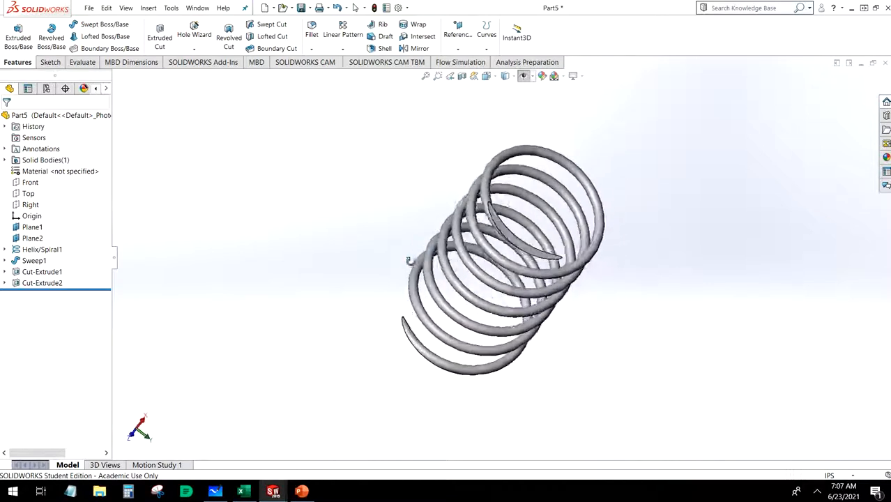
pyautogui.moveTo(394, 283); pyautogui.dragTo(416, 142, button='middle')
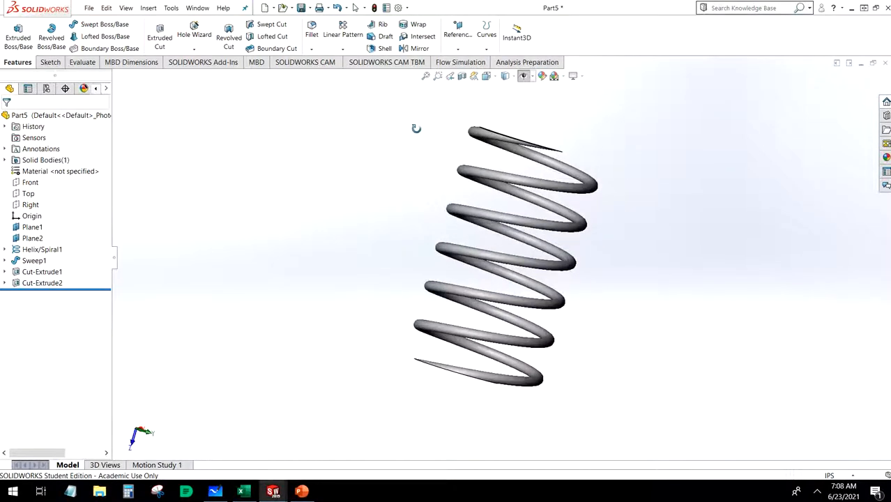
pyautogui.moveTo(416, 128); pyautogui.dragTo(465, 202, button='middle')
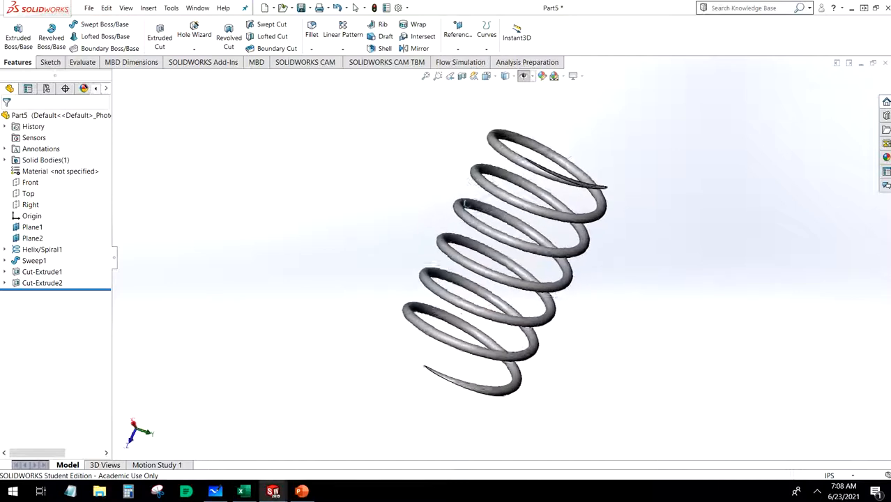
pyautogui.moveTo(636, 226); pyautogui.dragTo(561, 234, button='middle')
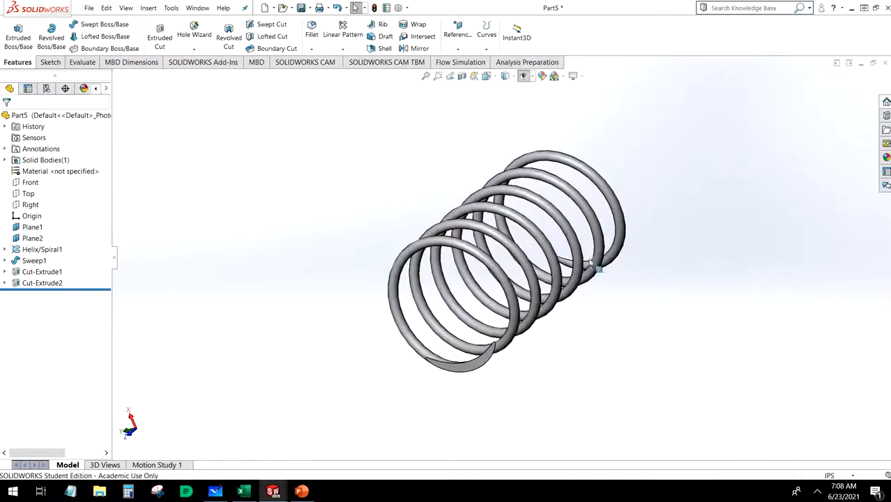